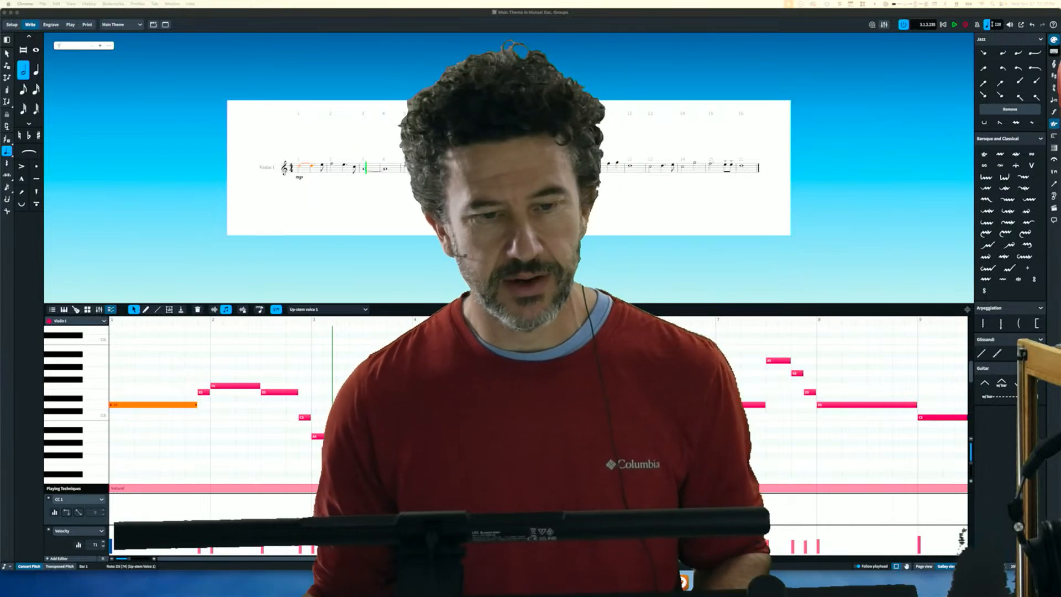
Step: Play back the Violin I theme from its first note through bar 4 and stop playback
click(298, 166)
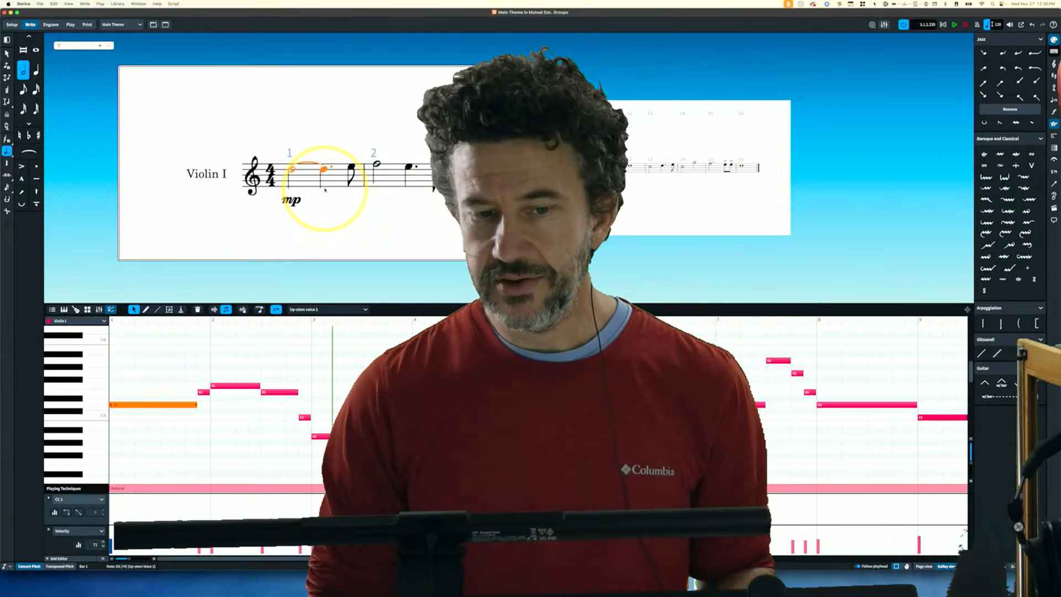
key(space)
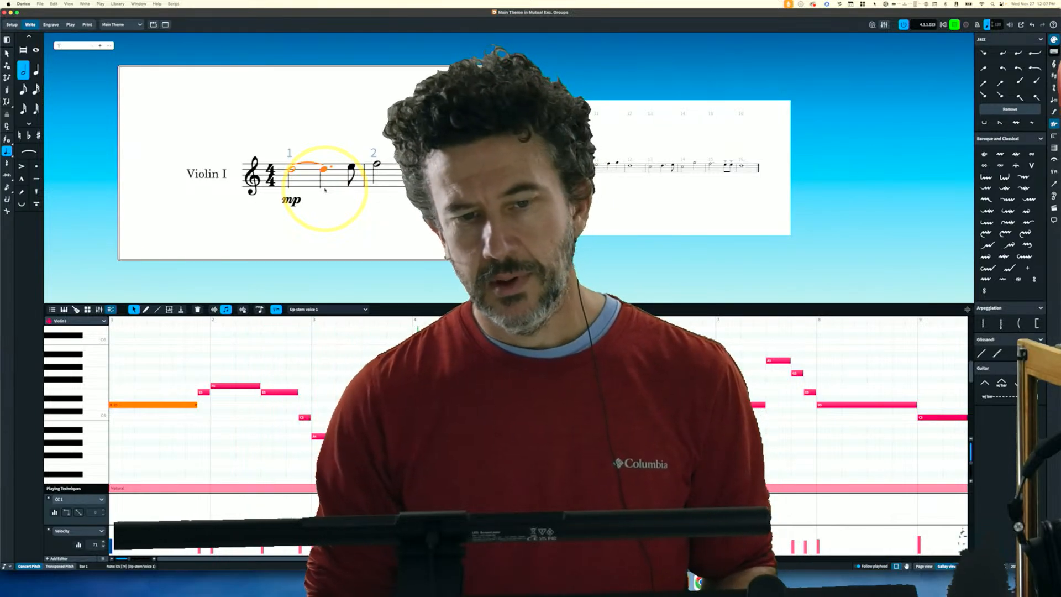
key(space)
scroll(418, 166, down, 5)
scroll(419, 166, down, 2)
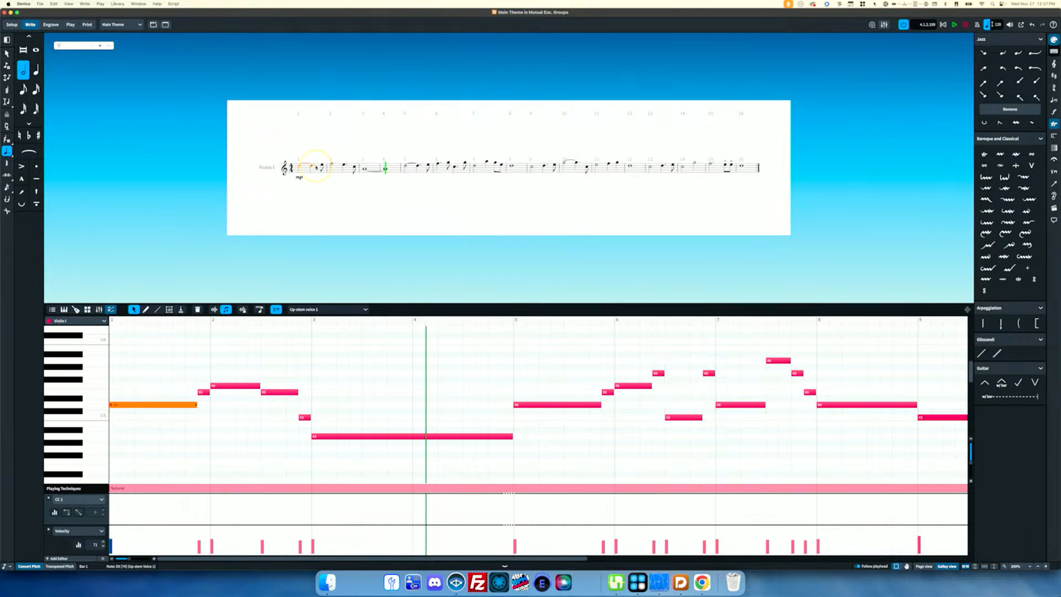
Step: Switch to Play mode and open Violin I's assigned expression map, Excl. Grp. Demo, for editing
click(104, 5)
mouse_move(118, 3)
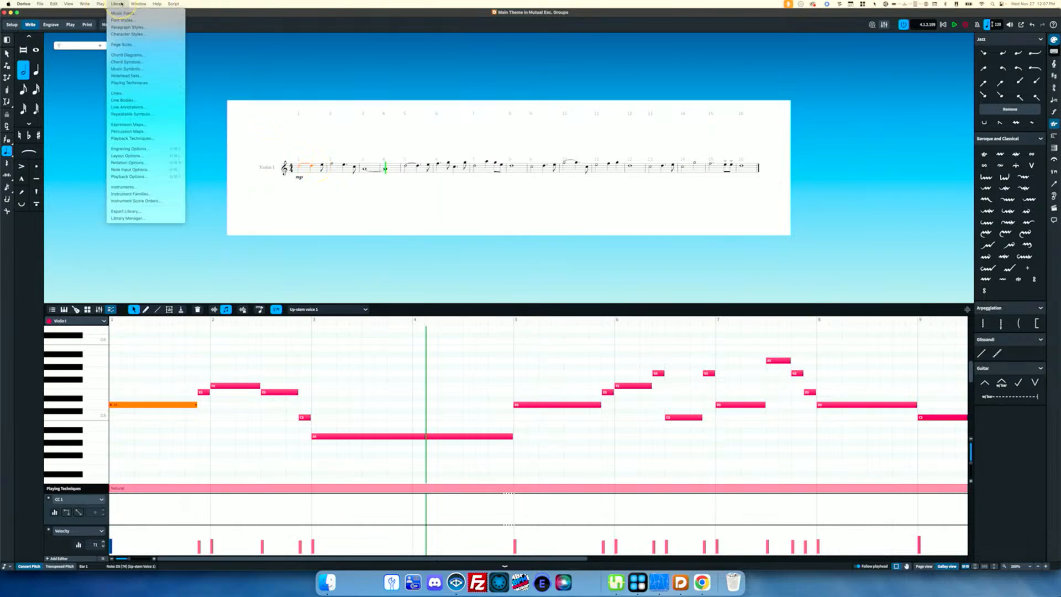
click(91, 103)
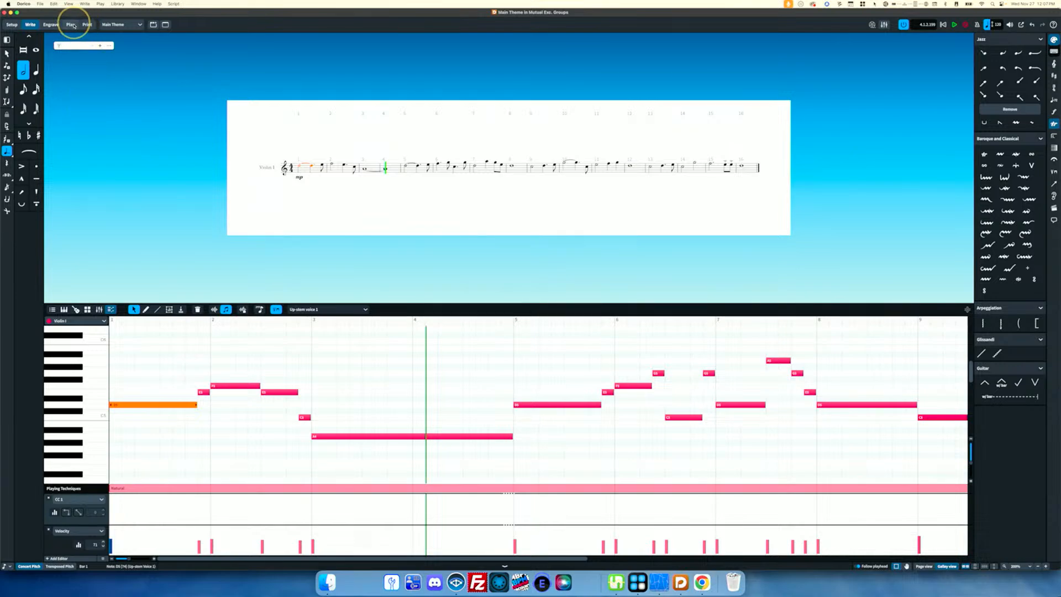
click(70, 24)
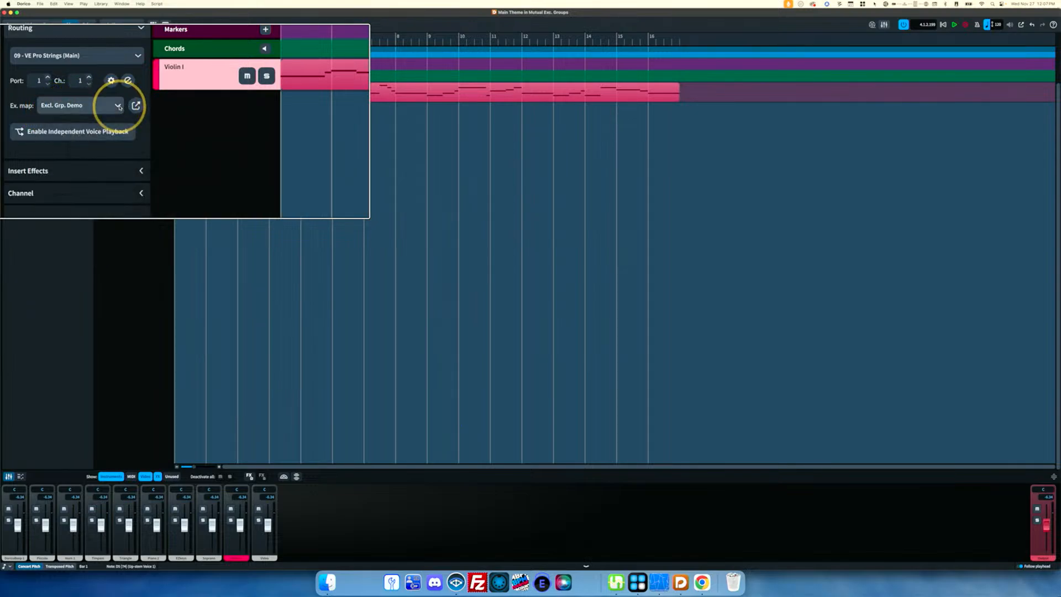
click(105, 105)
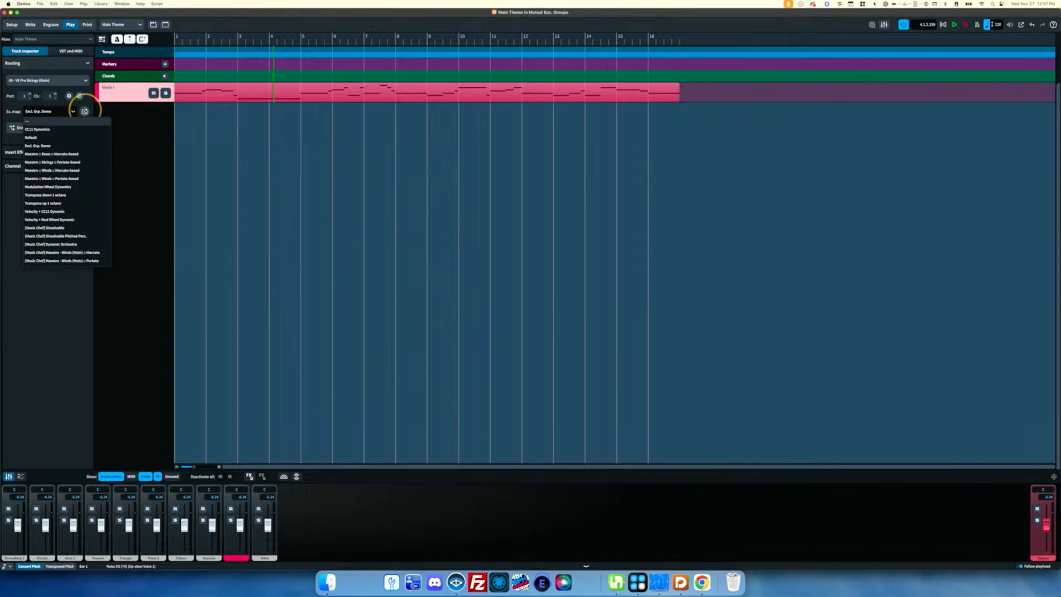
click(85, 111)
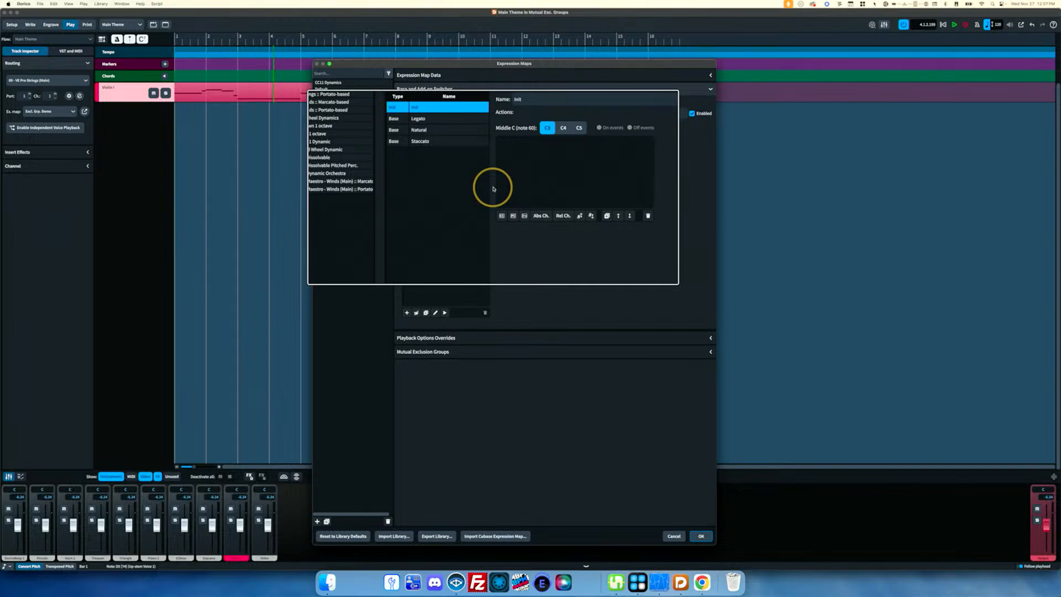
Step: Examine the Natural base switch's channel switch and control change actions
click(422, 130)
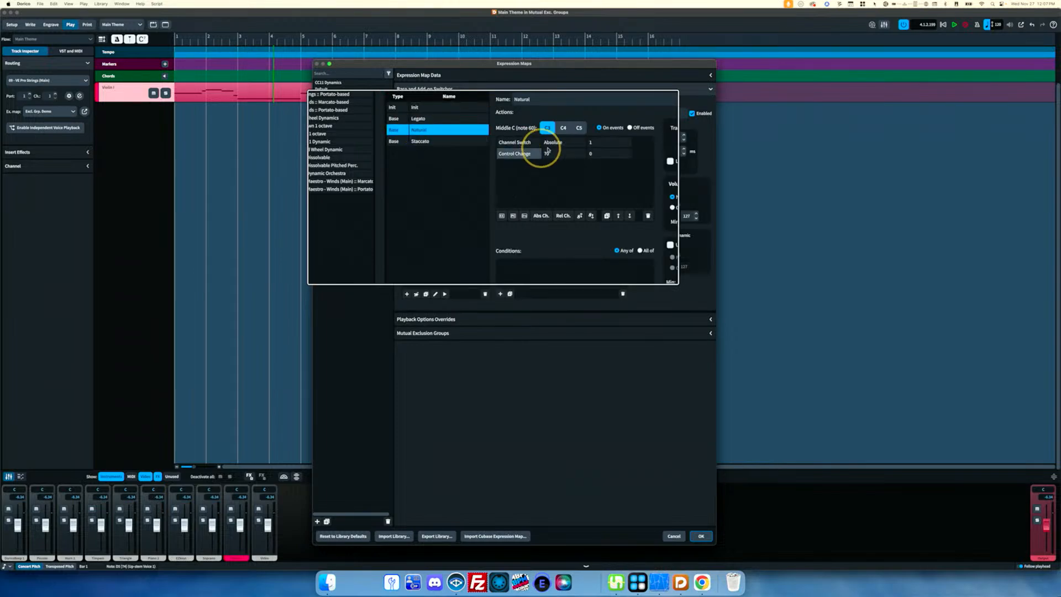
click(593, 143)
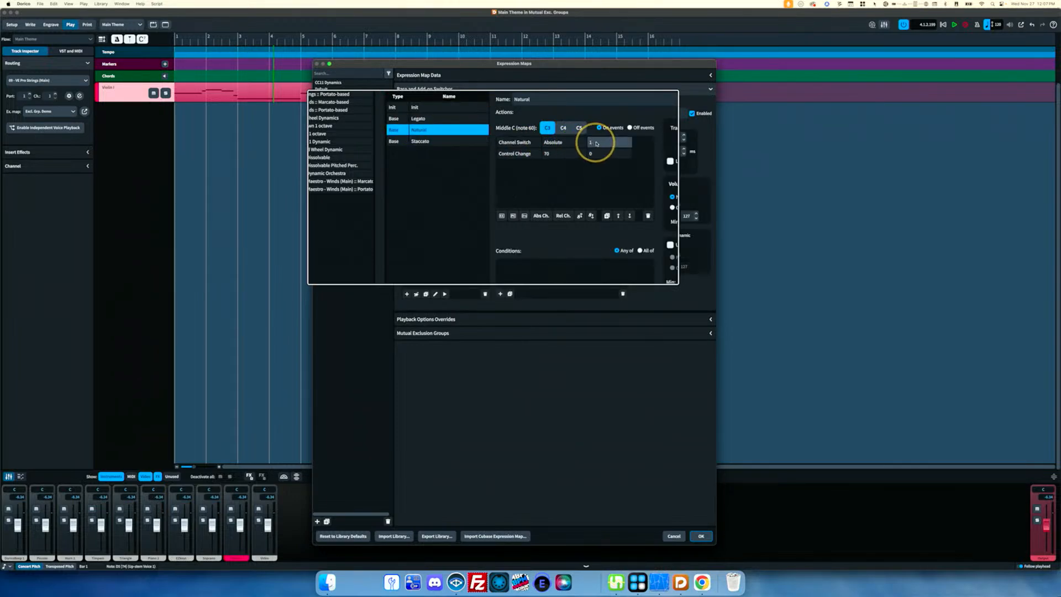
click(552, 156)
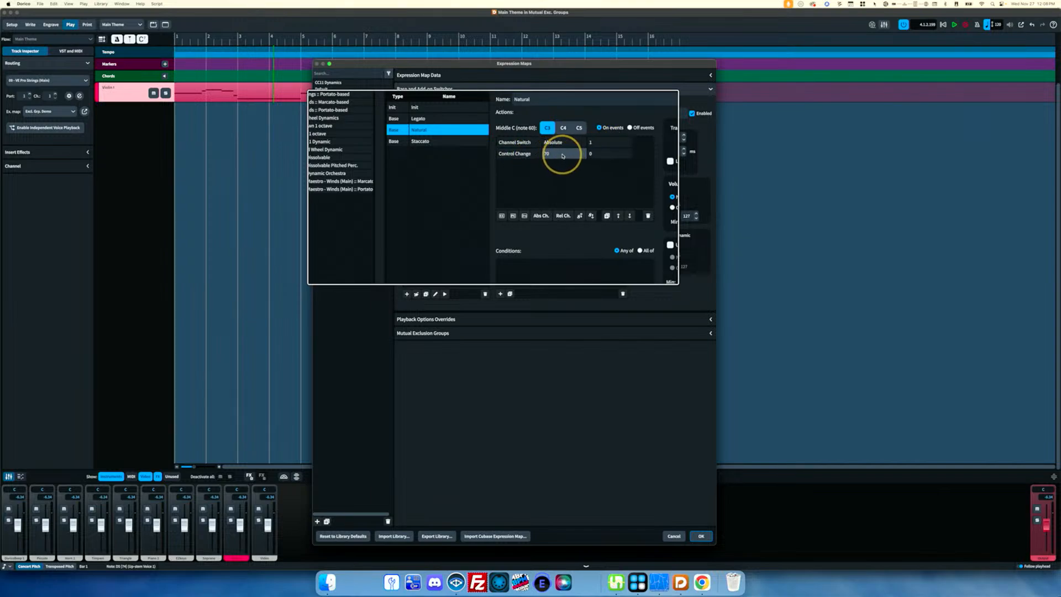
click(590, 155)
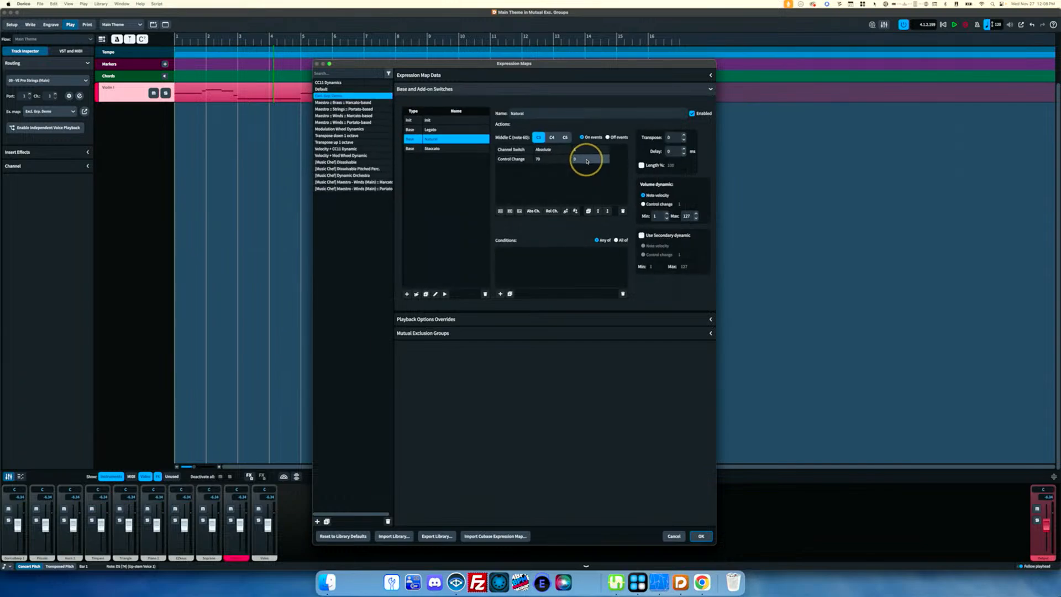
Step: Compare the Staccato base switch's actions with those of Natural, and close the expression map editor
click(428, 129)
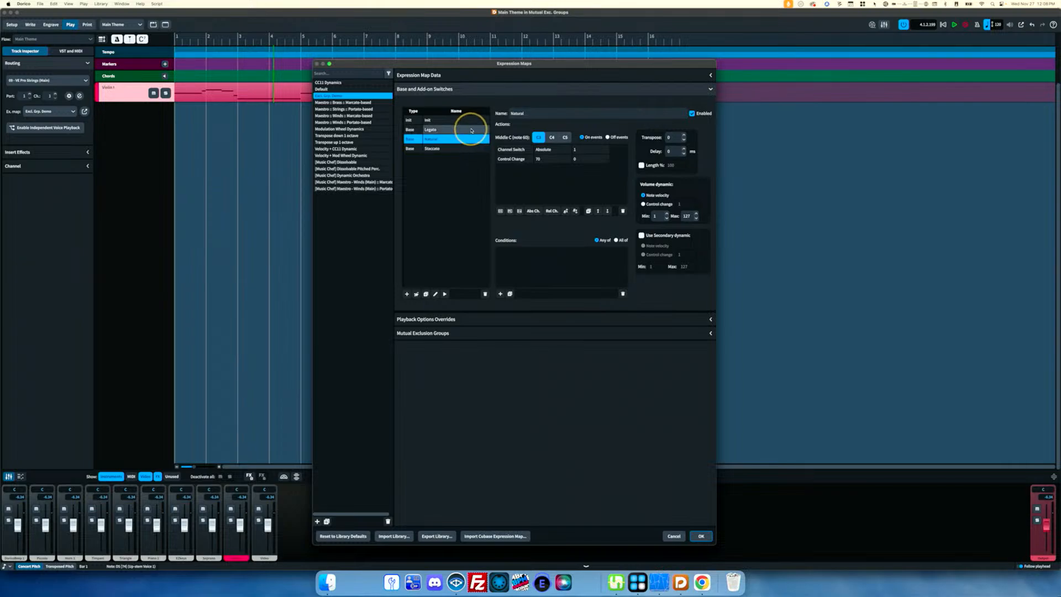
click(467, 148)
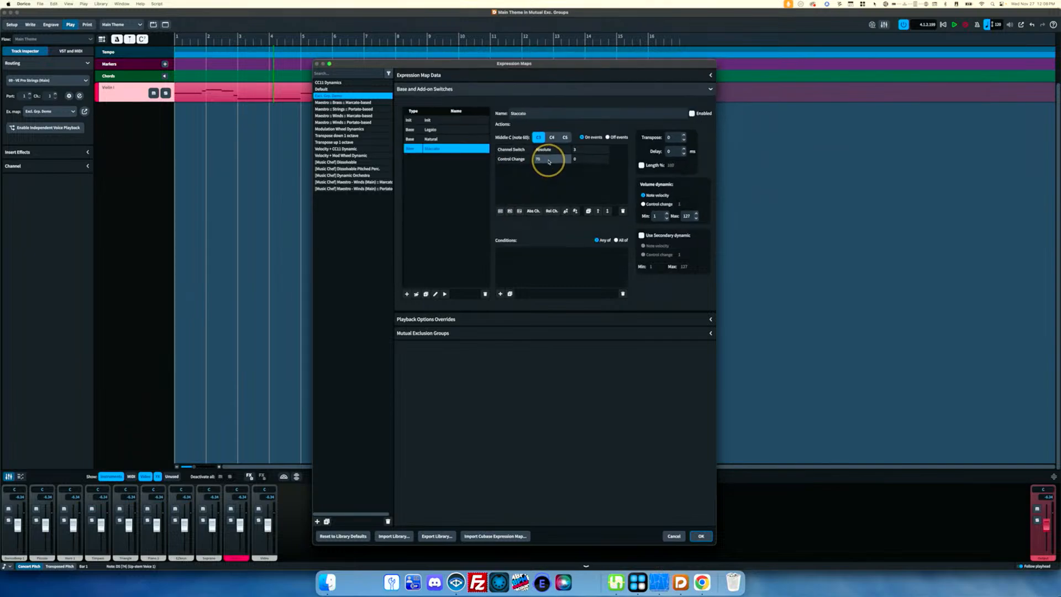
click(454, 138)
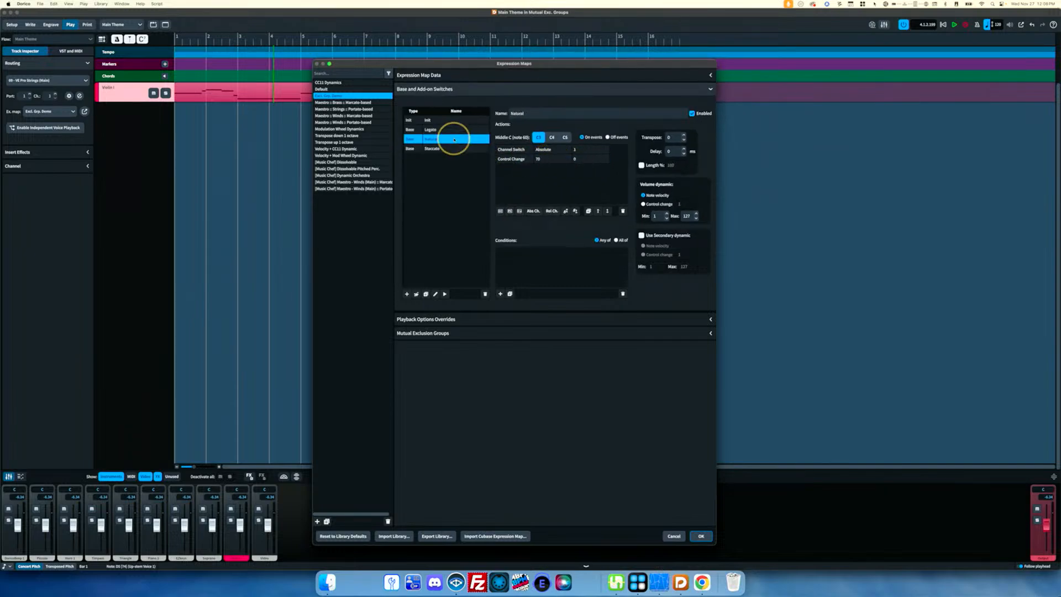
click(451, 149)
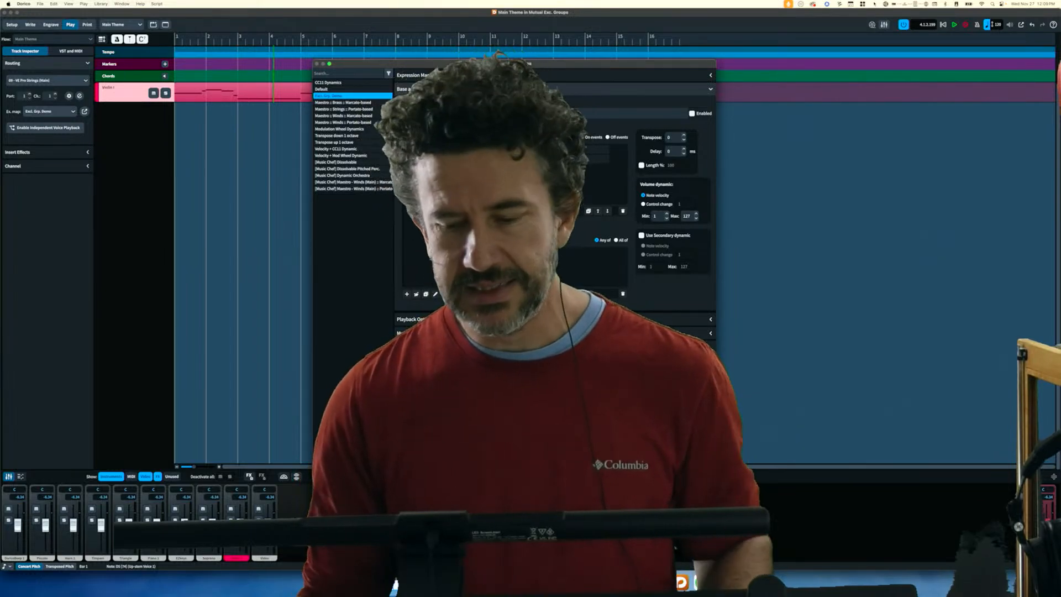
key(Escape)
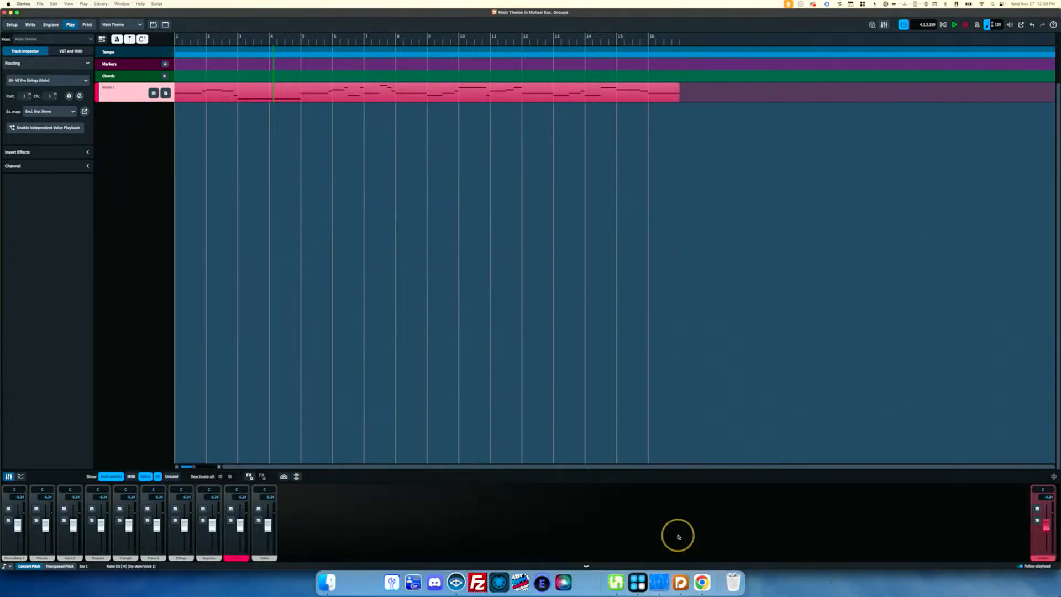
Step: Return to Write mode and reopen the expression map editor from the library
click(37, 26)
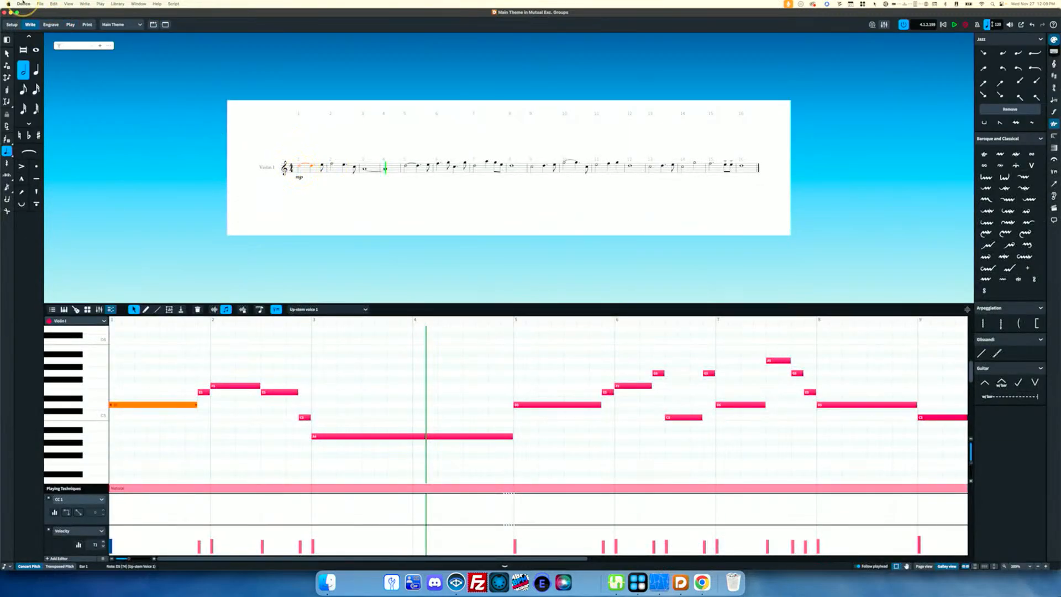
click(117, 4)
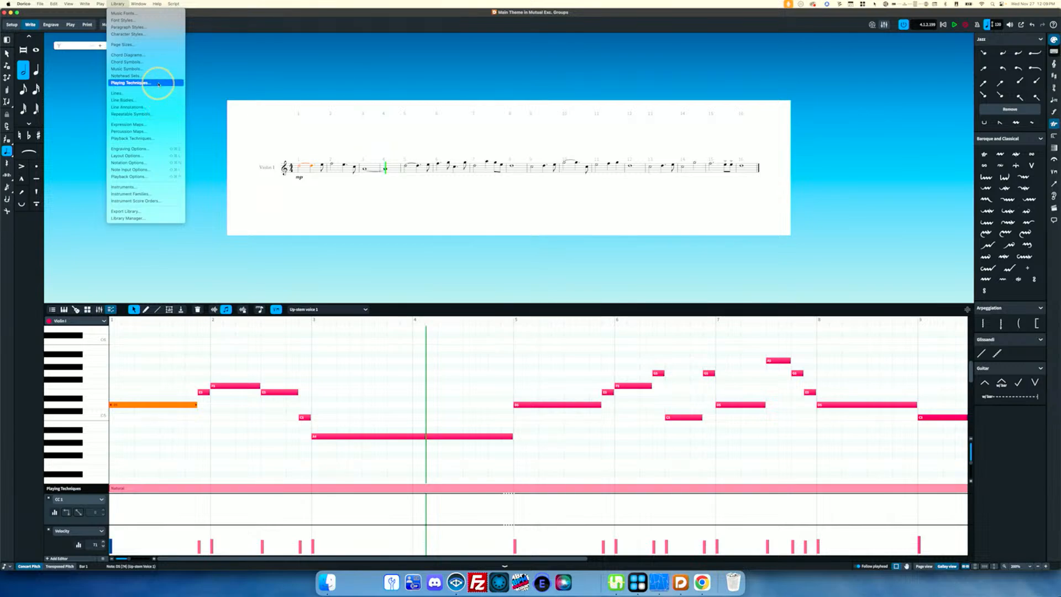
click(154, 124)
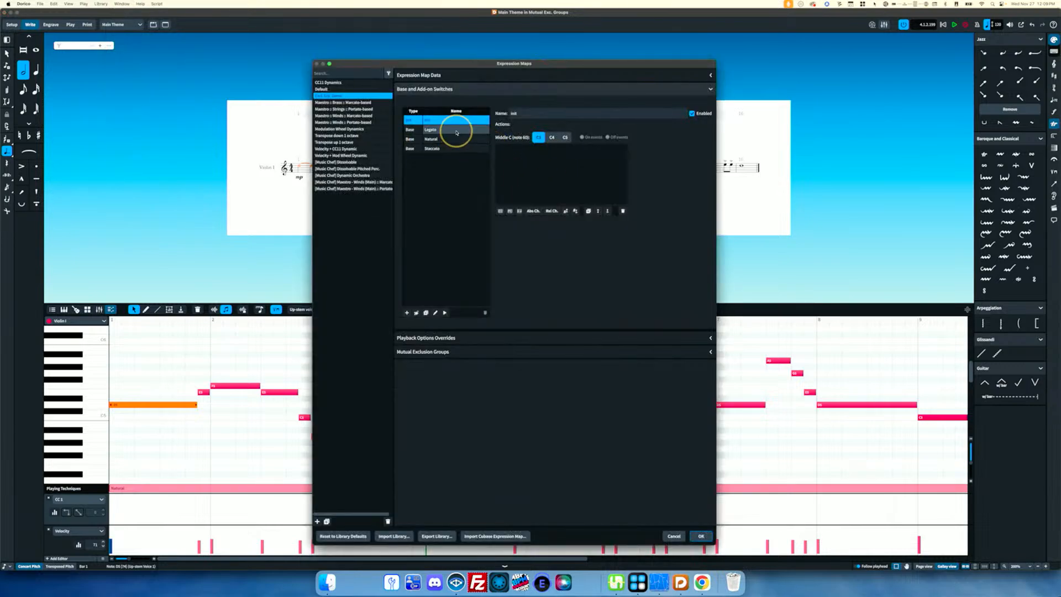
Step: Check whether the Legato, Natural and Staccato base switches are enabled in Excl. Grp. Demo, and close the editor
click(456, 131)
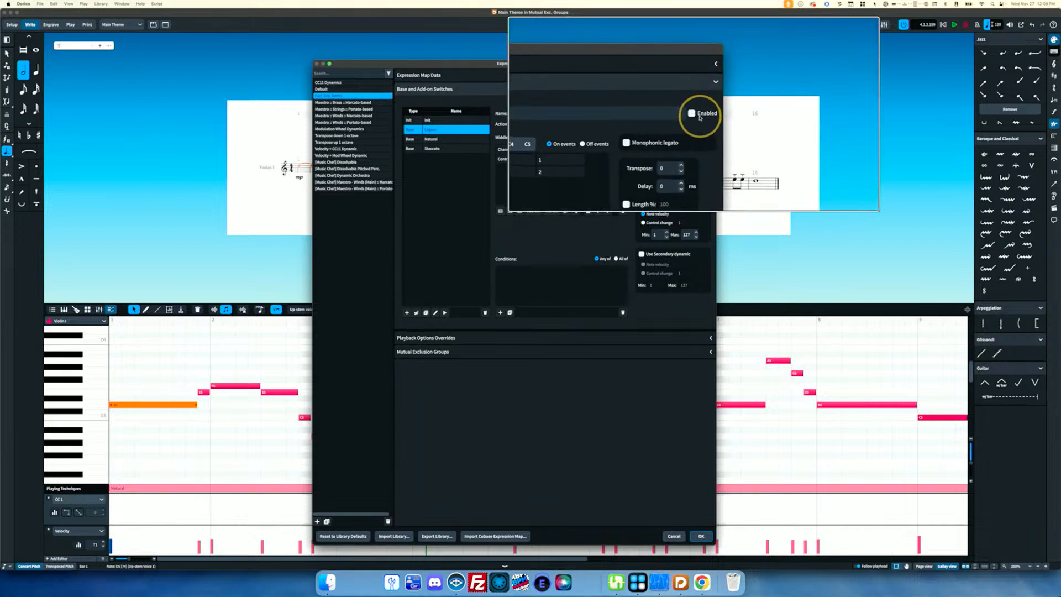
click(471, 140)
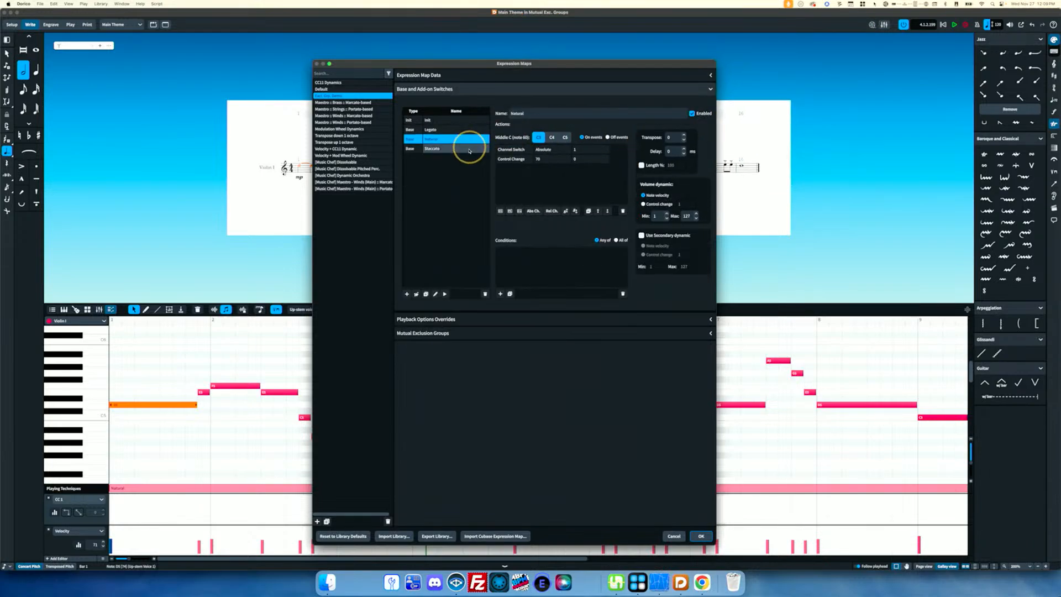
click(469, 150)
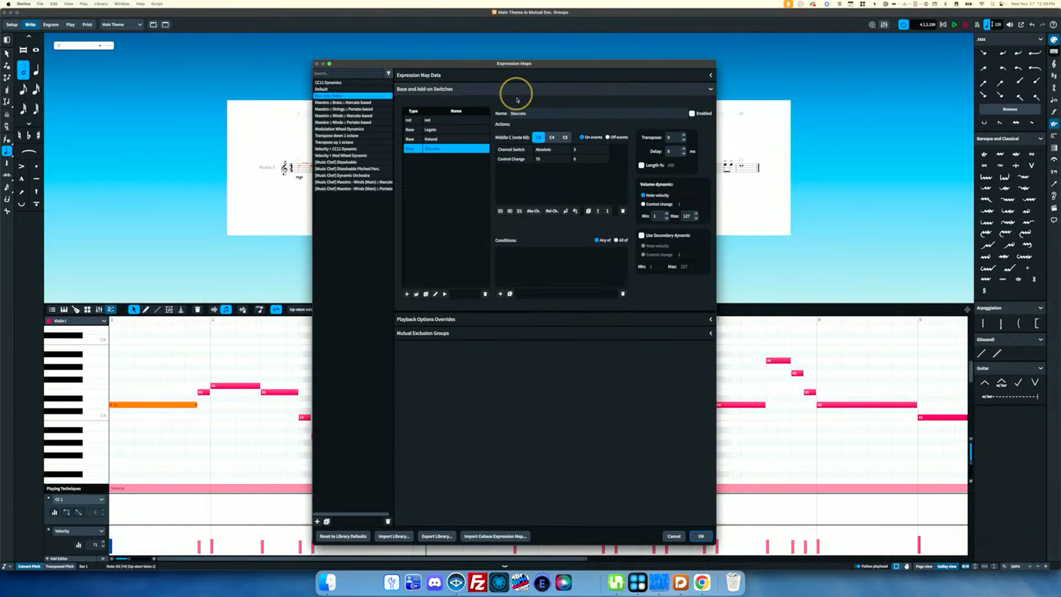
click(442, 139)
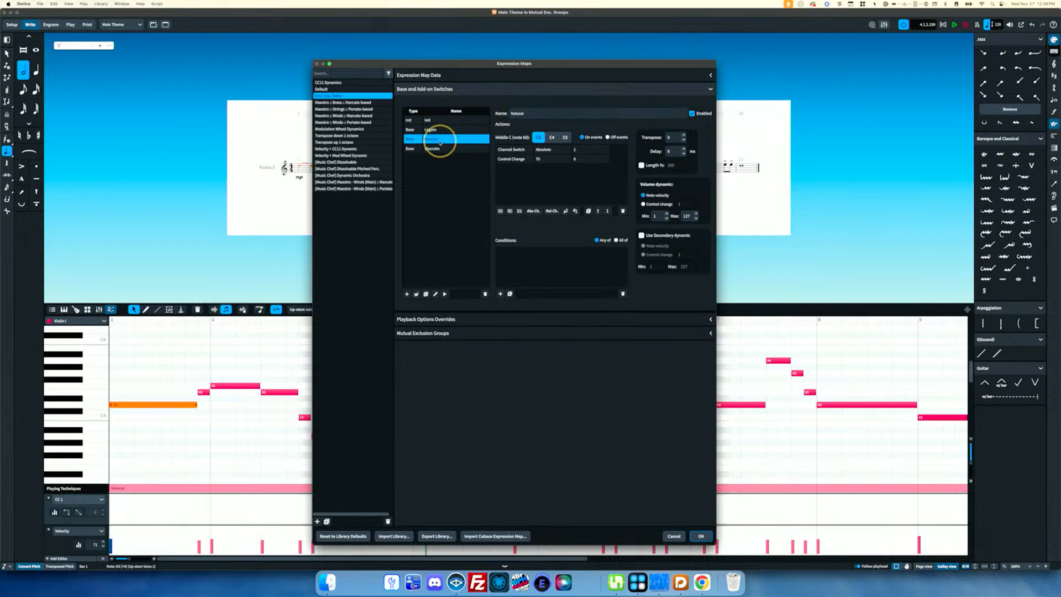
click(440, 149)
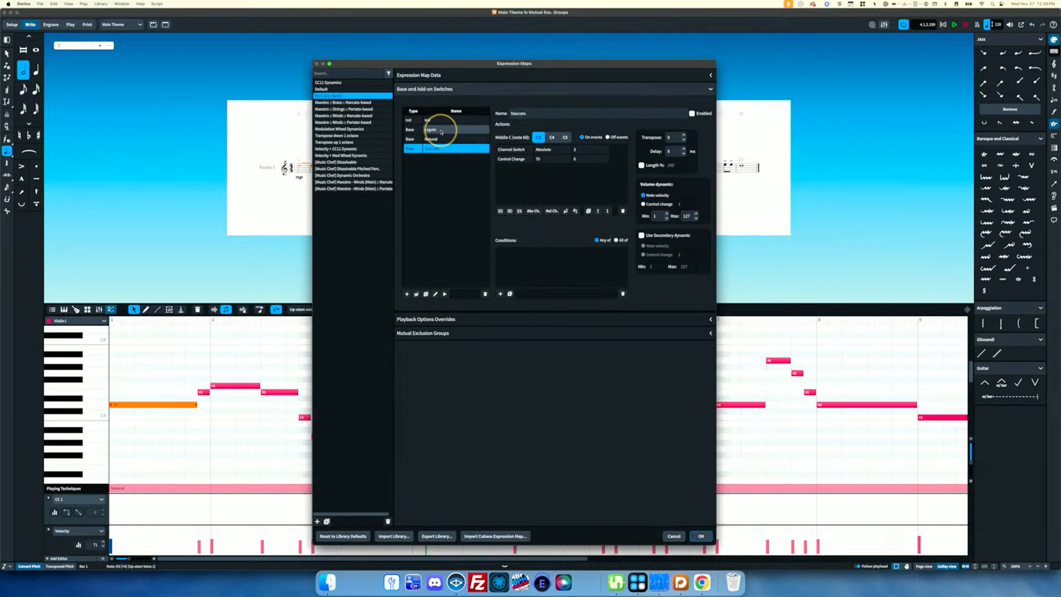
click(440, 130)
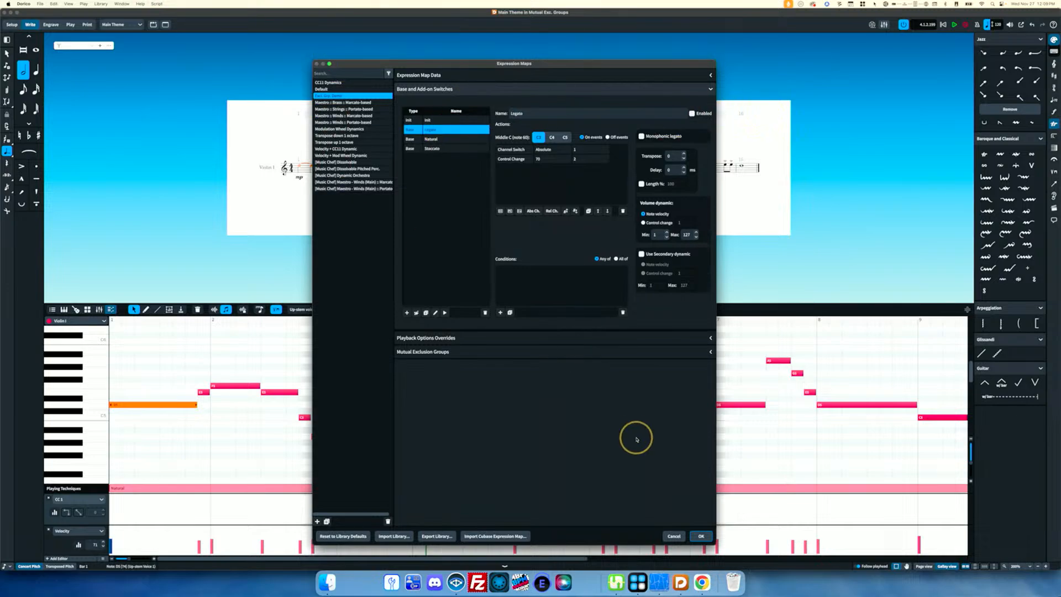
click(701, 536)
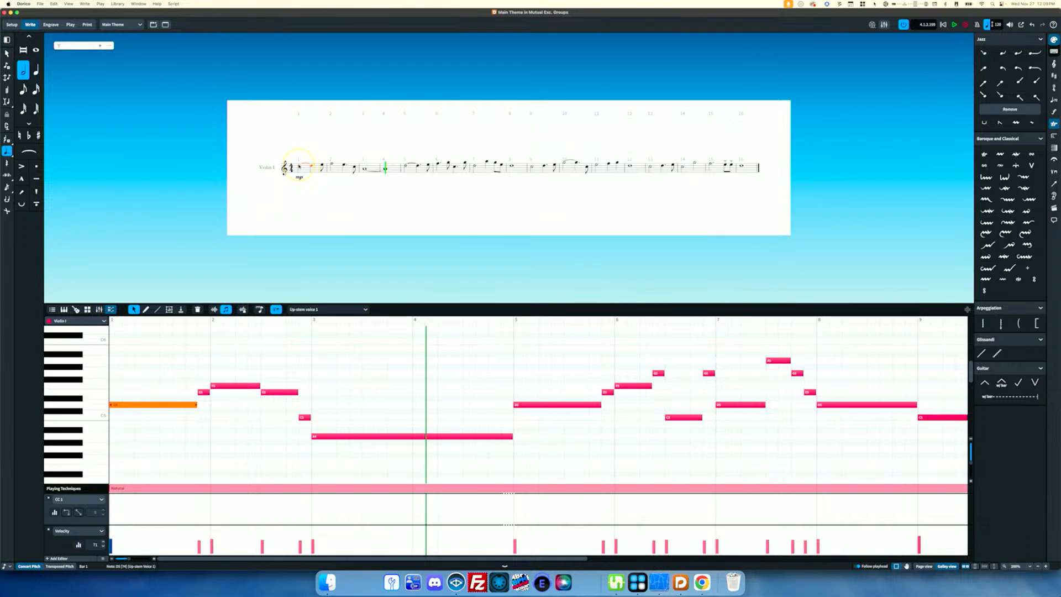
Step: Add a slur over the opening phrase in bars 1 to 4 and play it back from the first note
shift+click(364, 170)
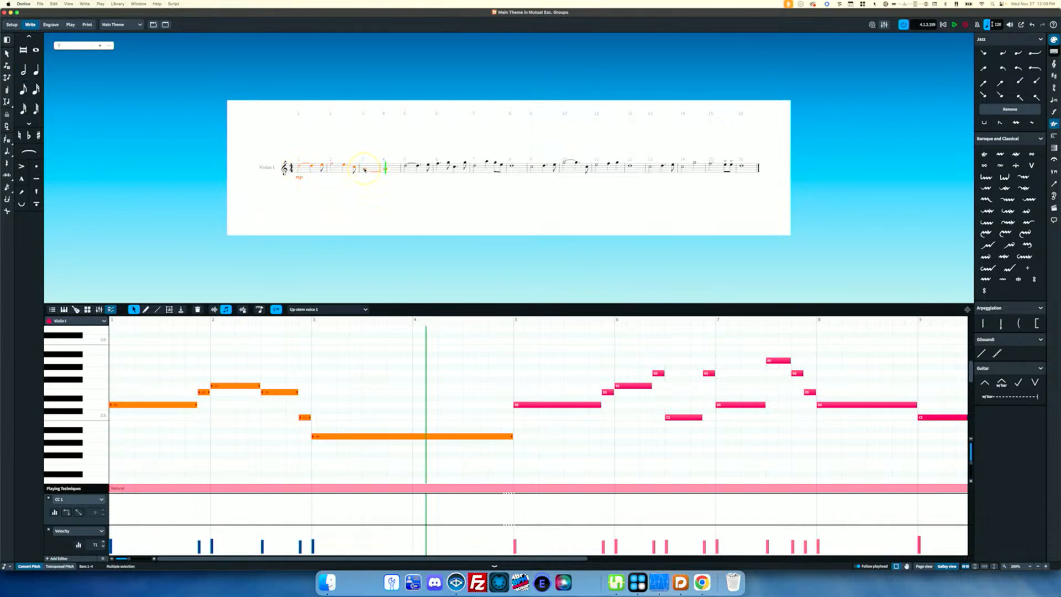
key(s)
click(343, 146)
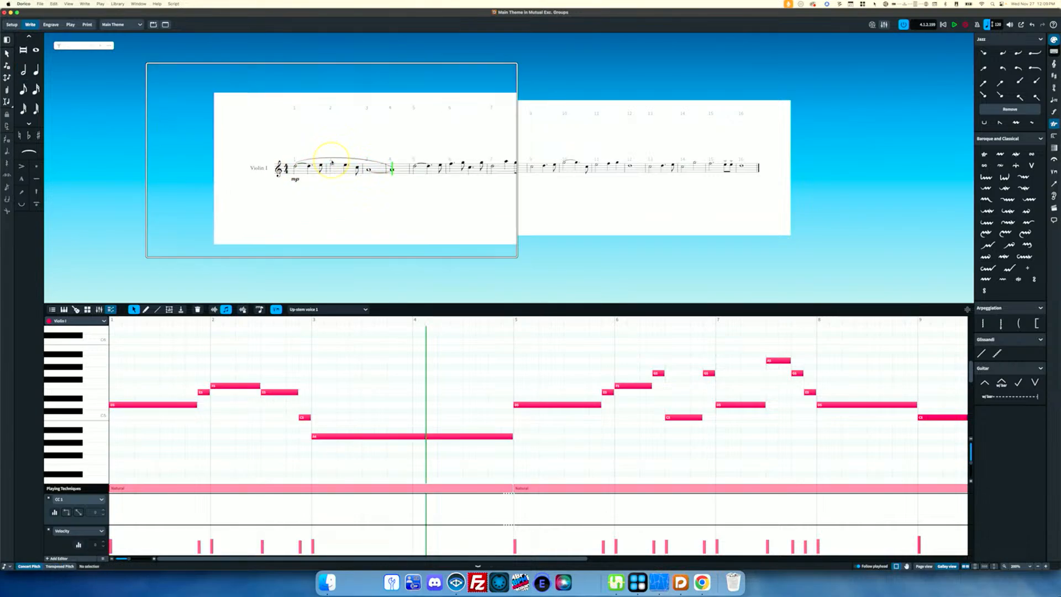
click(268, 171)
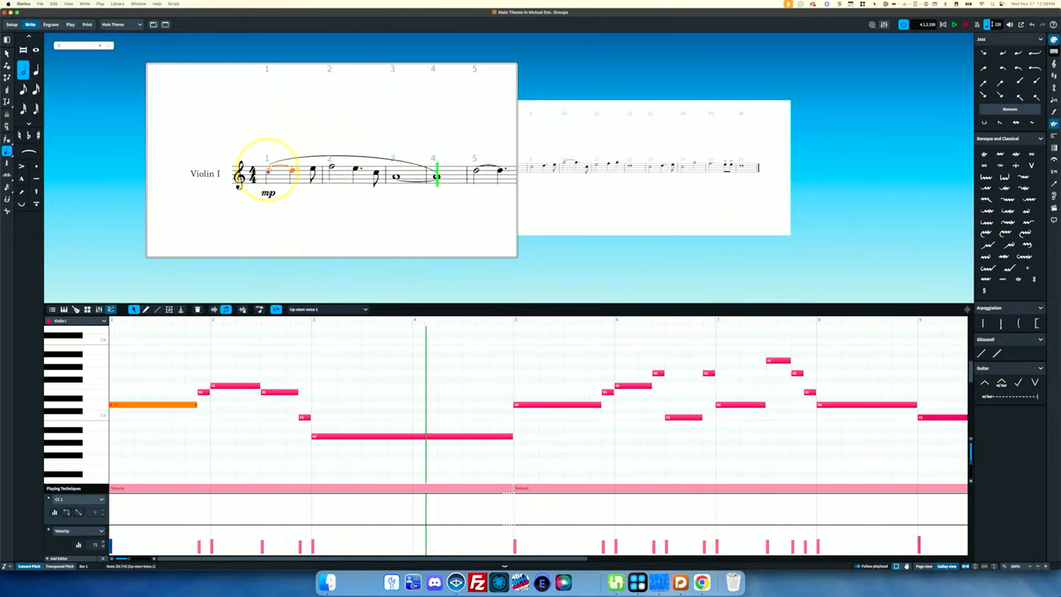
key(p)
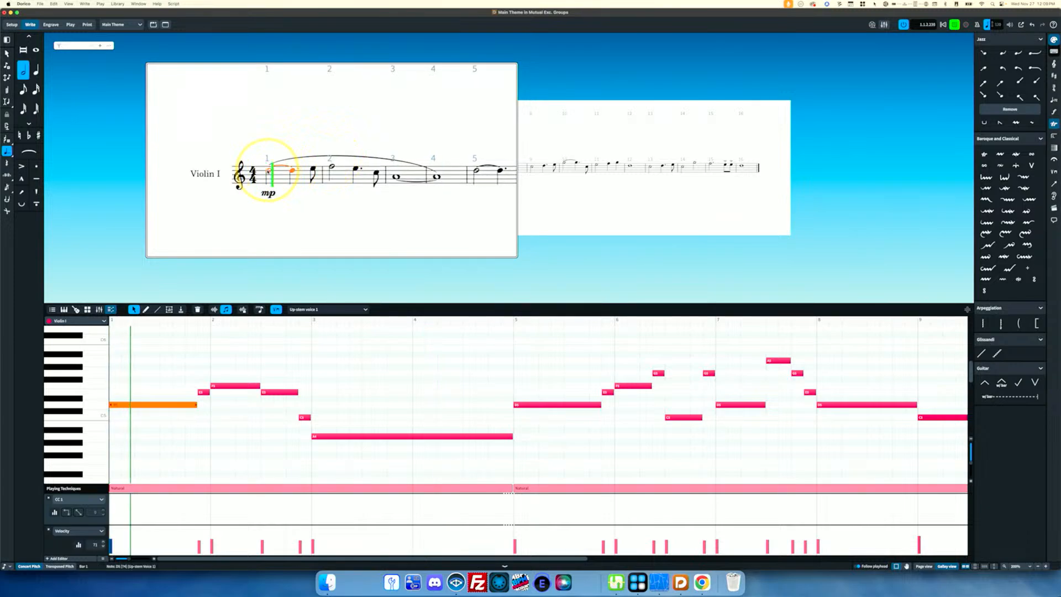
Step: Delete the slur over bars 1 to 4 and play the phrase without it
click(355, 159)
key(Delete)
key(space)
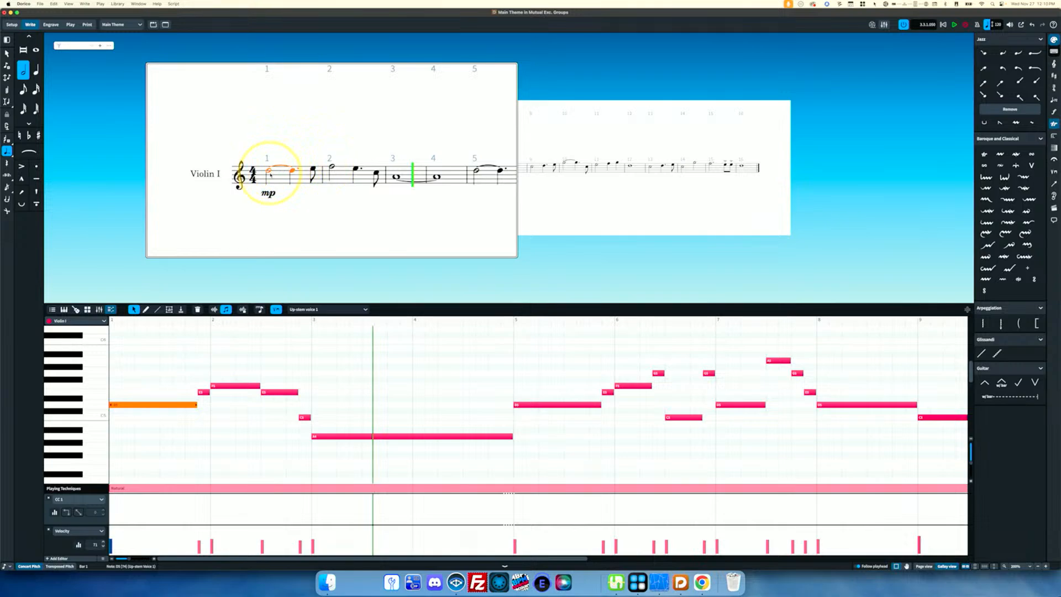
Step: Reapply a slur from the first note to the tied note of bars 3 and 4
shift+click(396, 180)
key(s)
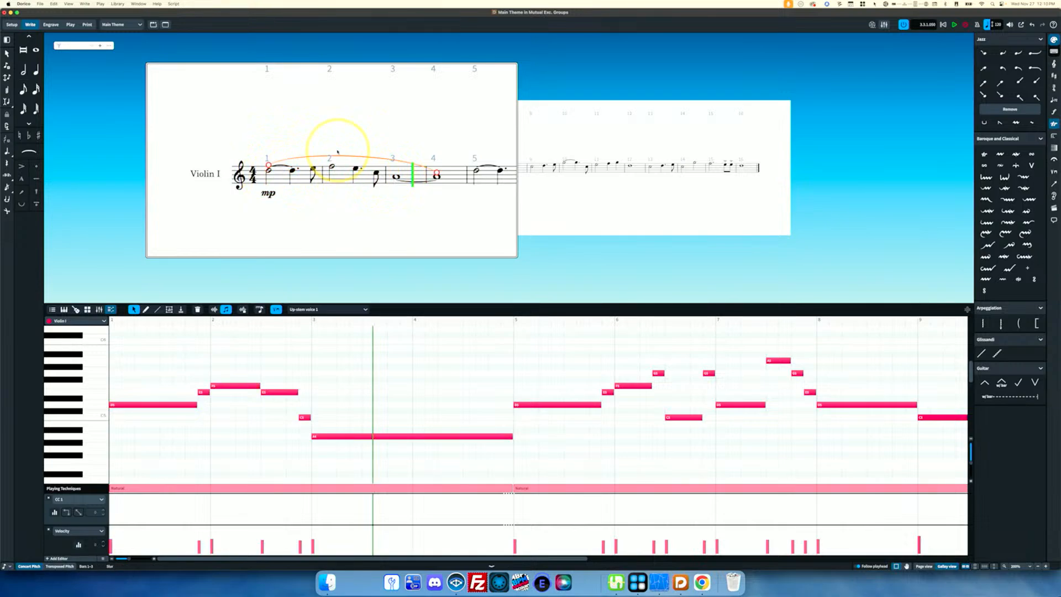
click(118, 4)
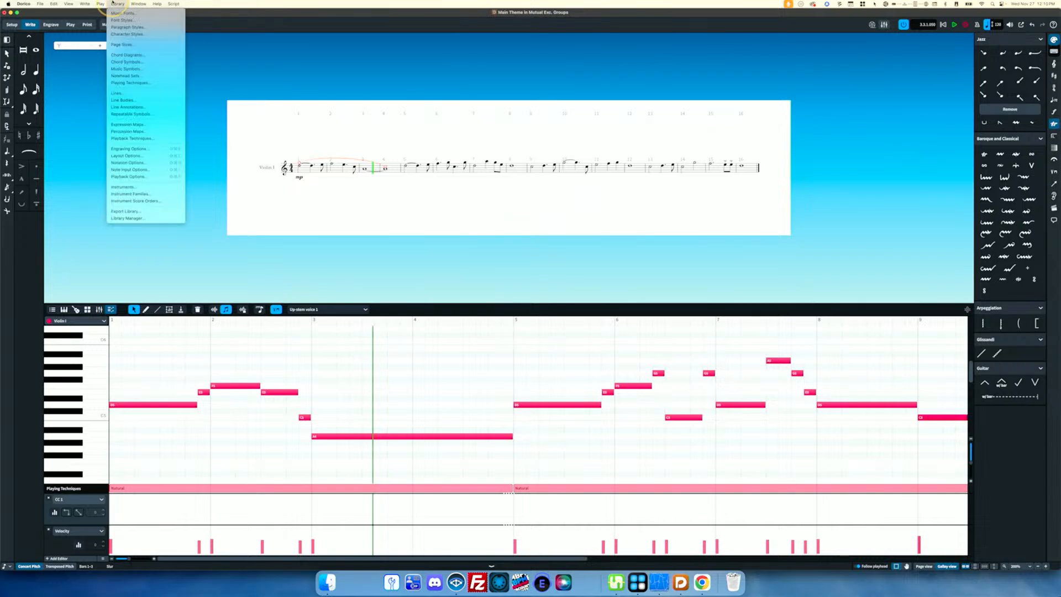
click(138, 138)
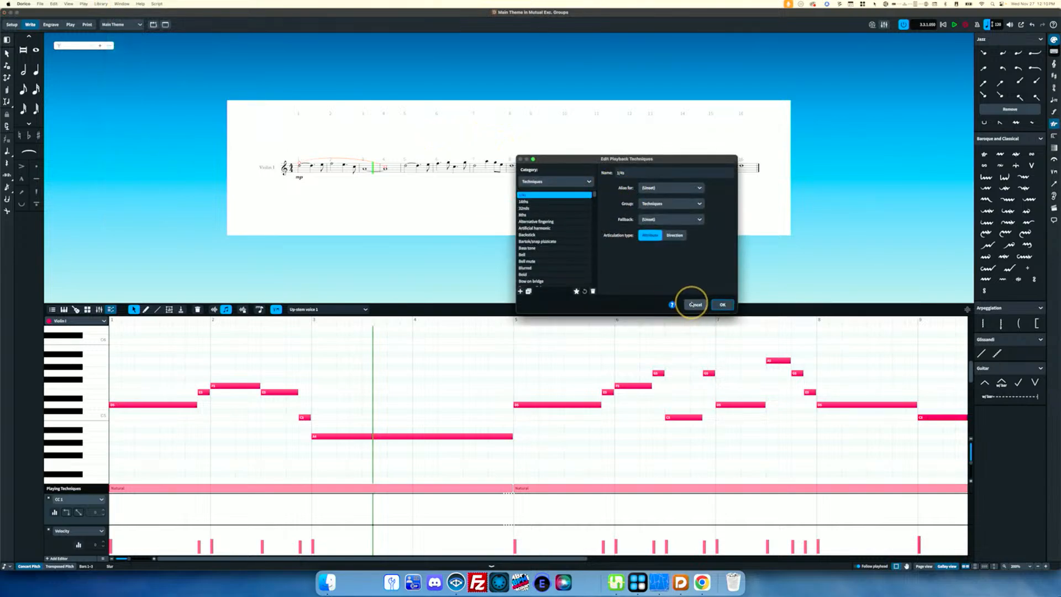
click(694, 304)
Step: Enable the Legato base switch in the Excl. Grp. Demo expression map and play the slurred phrase from the first note
click(111, 3)
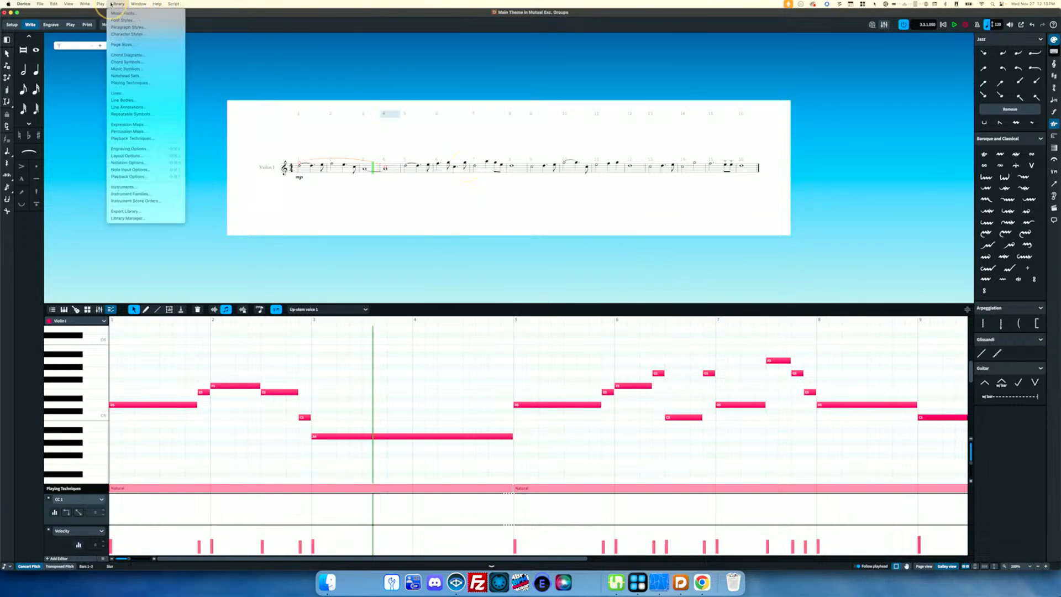
click(162, 126)
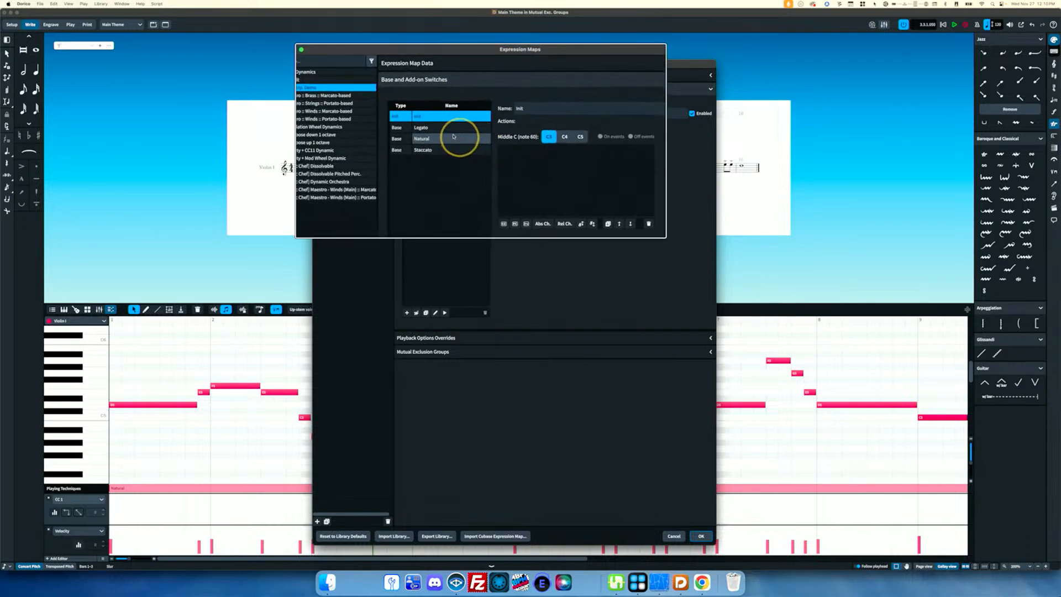
click(435, 127)
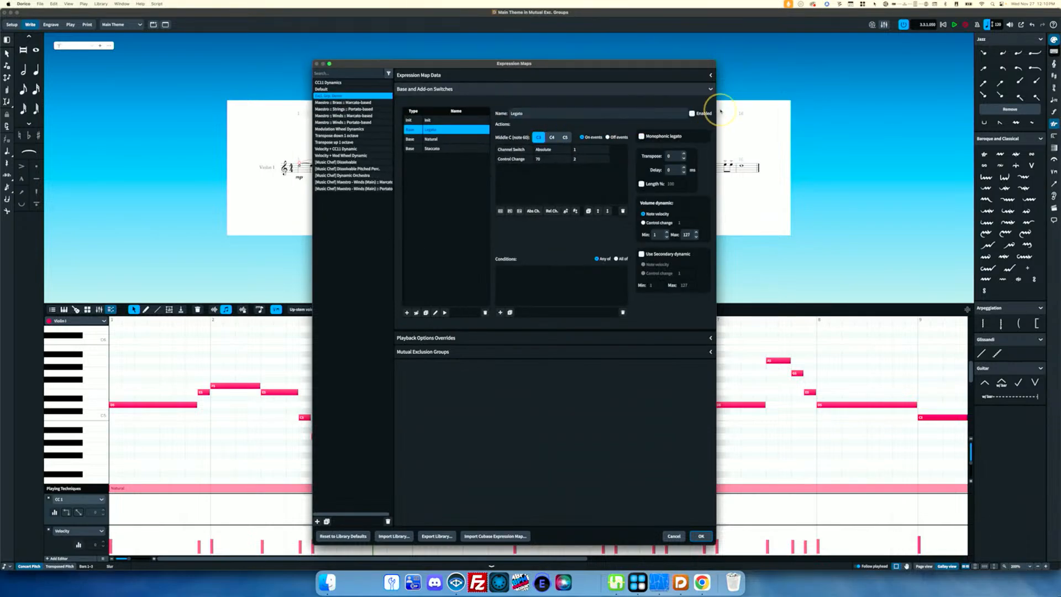
click(691, 113)
click(700, 536)
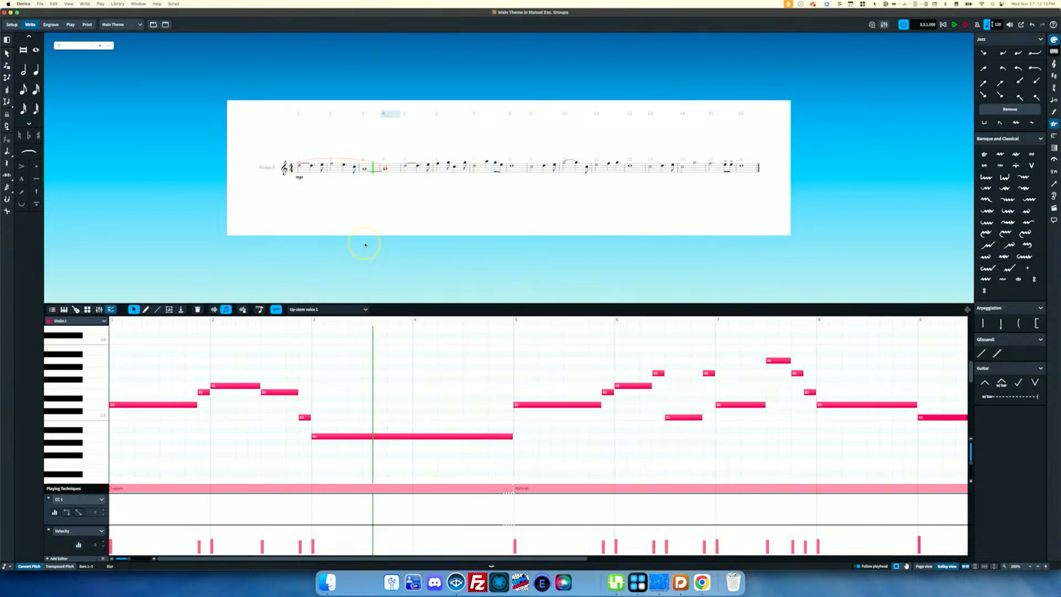
click(301, 167)
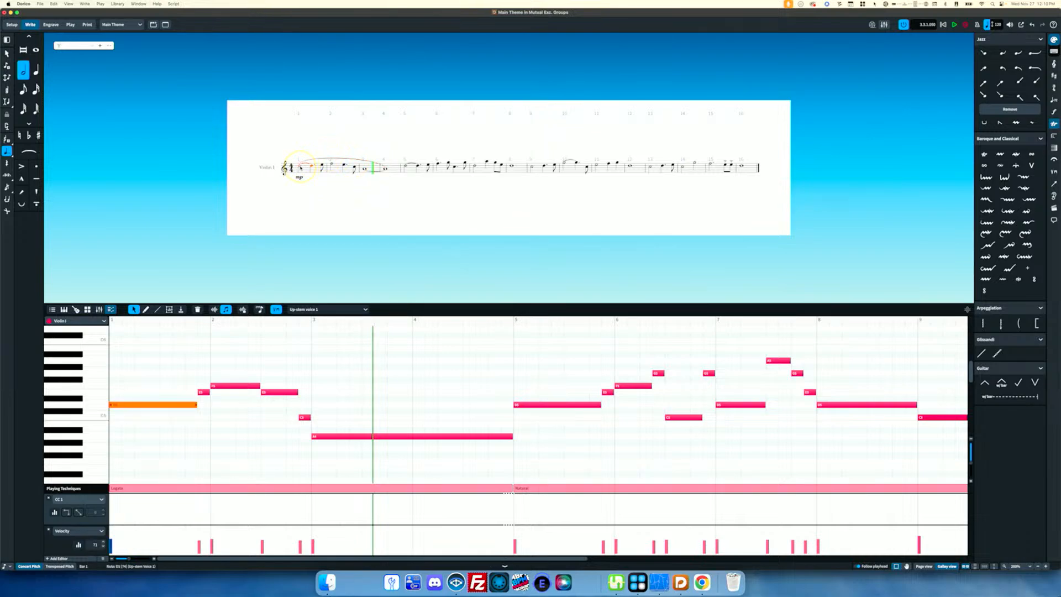
key(p)
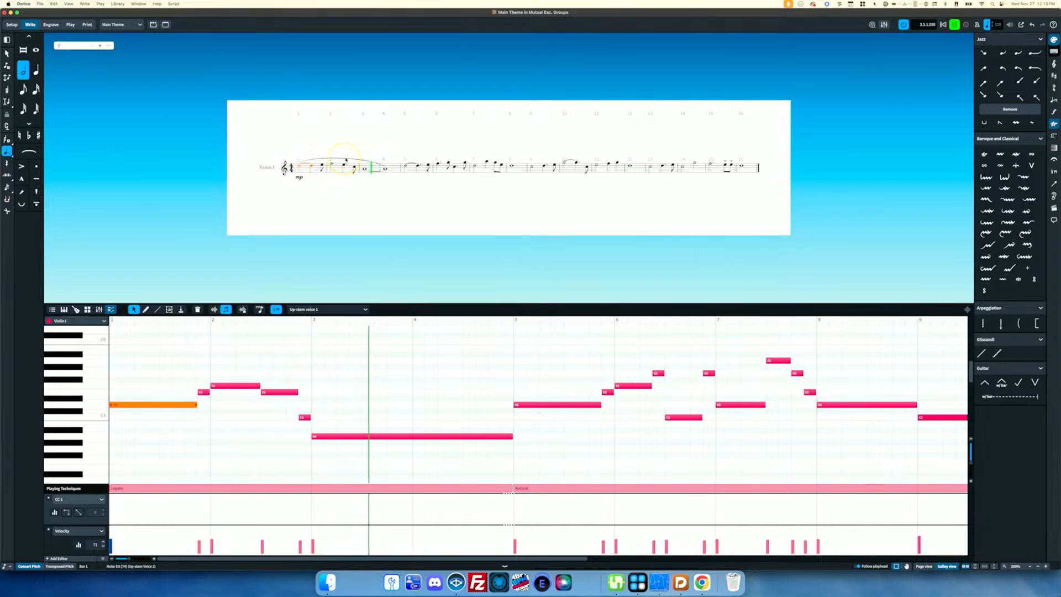
Step: Delete the slur over bars 1 to 4, listen to the phrase without it, and undo the deletion
click(347, 159)
key(Delete)
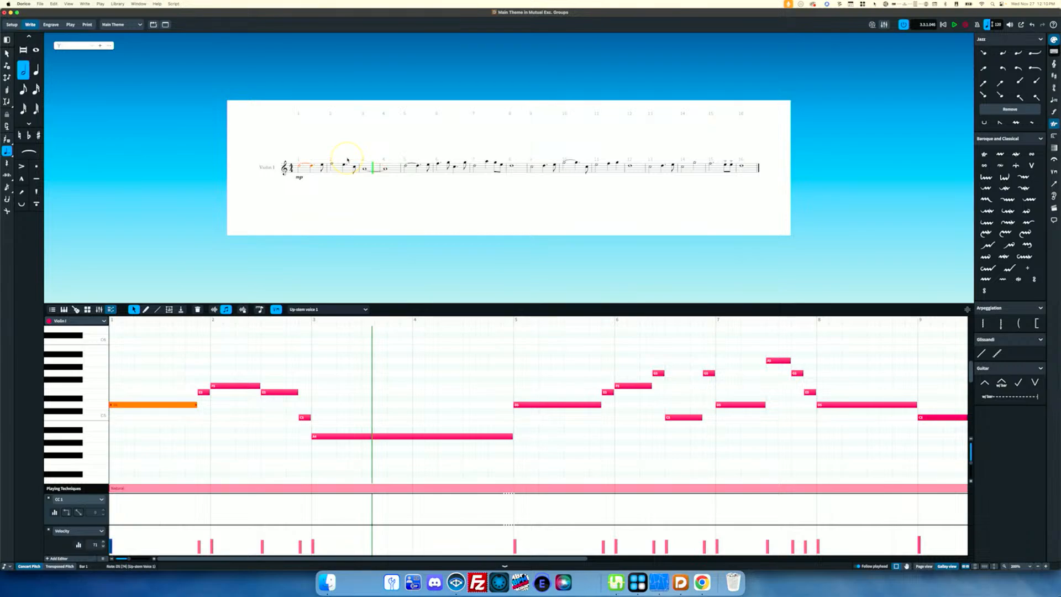
key(space)
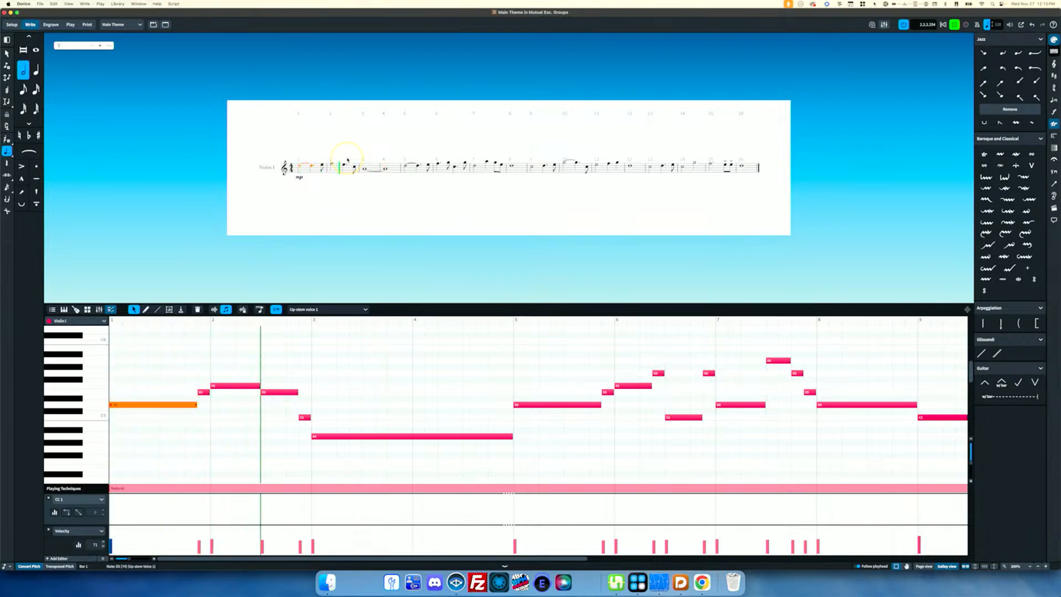
key(space)
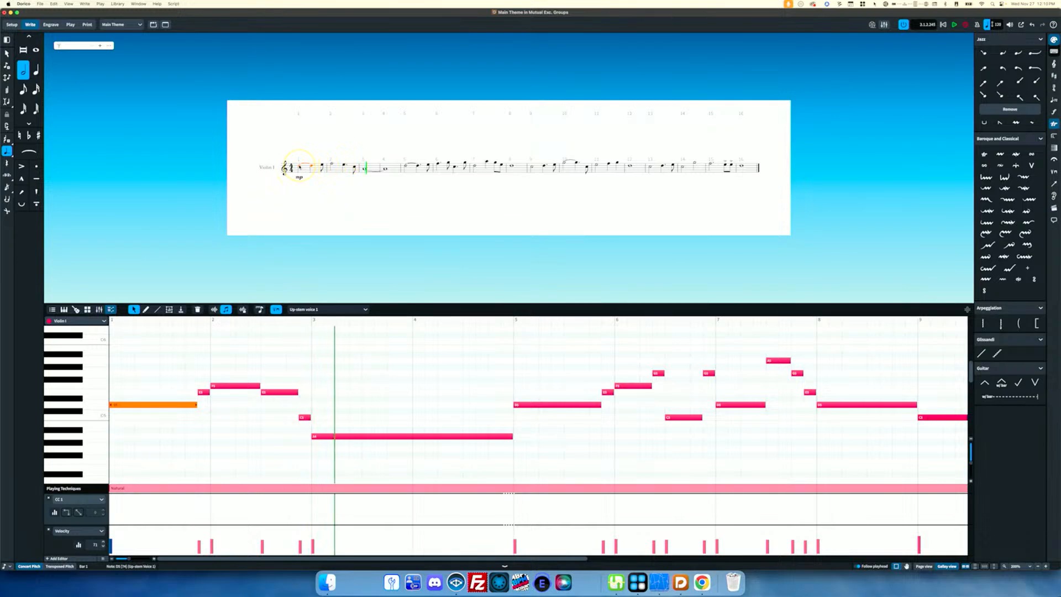
key(super+z)
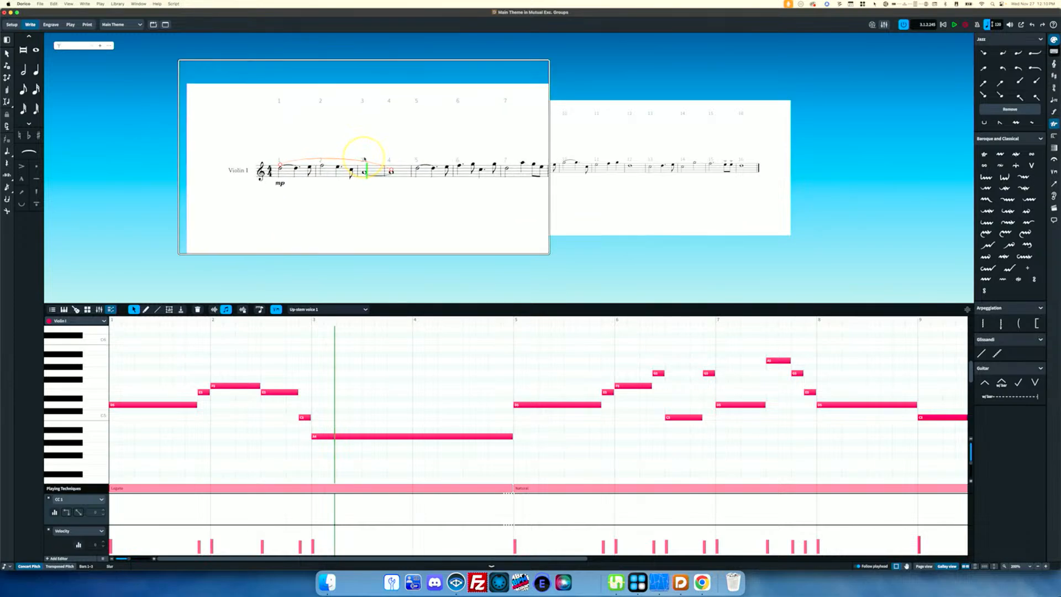
Step: Play the slurred opening phrase again from the first note of bar 1
click(305, 169)
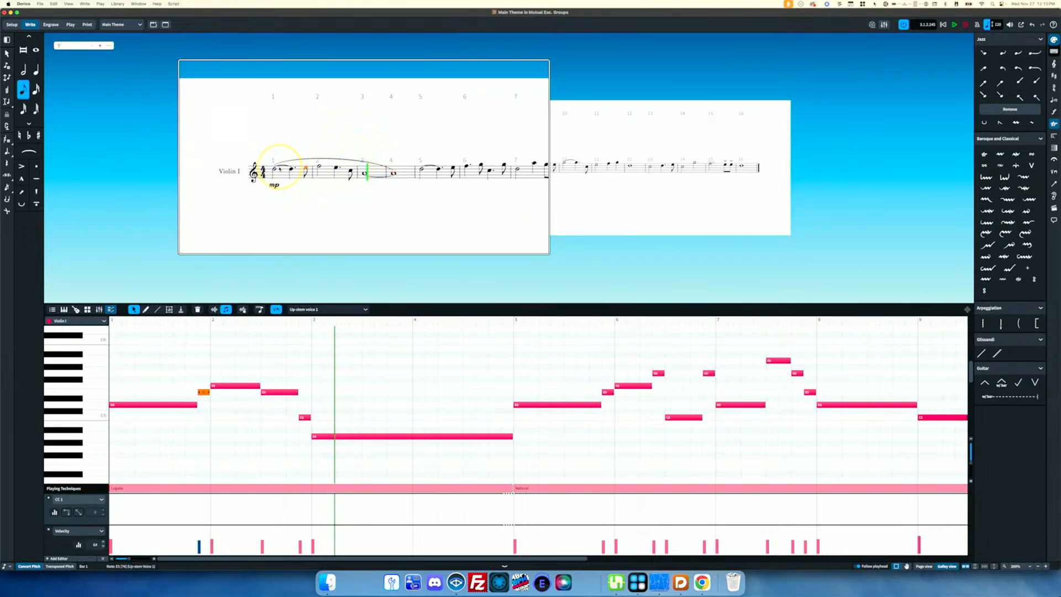
key(Left)
key(space)
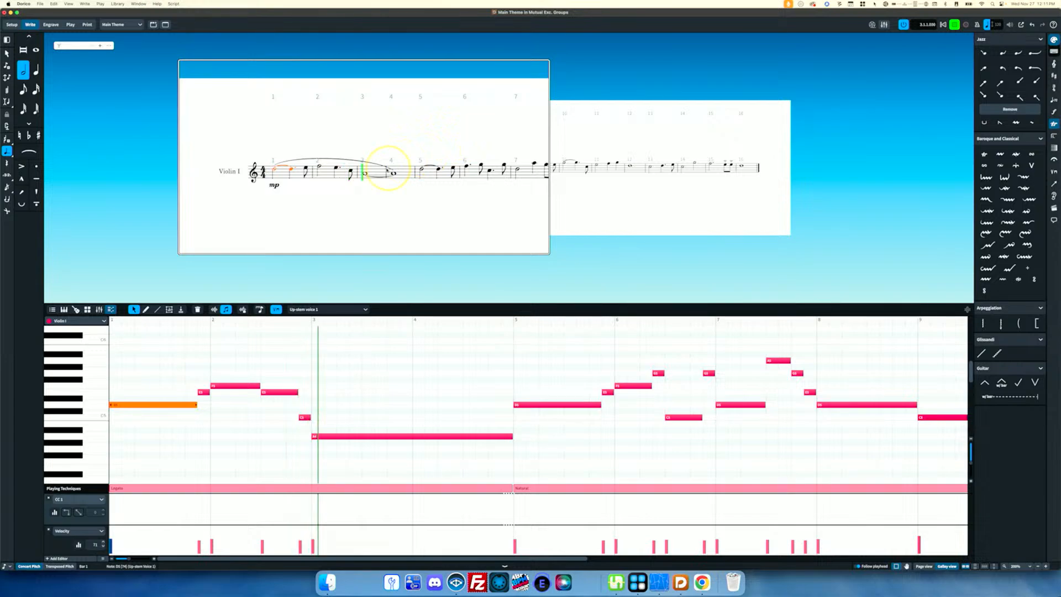
Step: Add staccato to the eighth notes in bars 1 and 2 and play the phrase from the first note
click(350, 171)
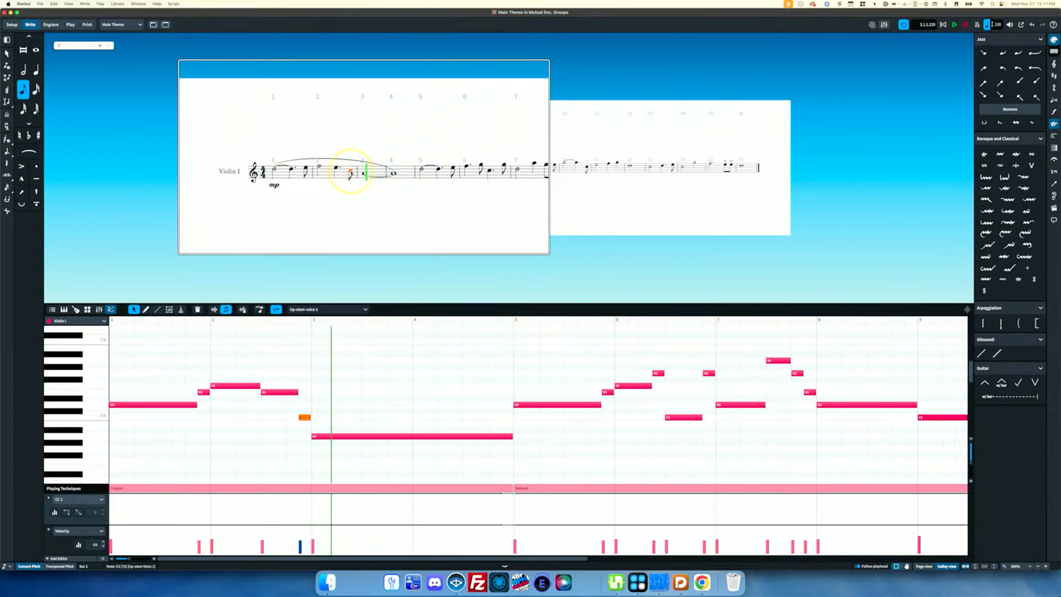
click(306, 168)
click(275, 170)
key(p)
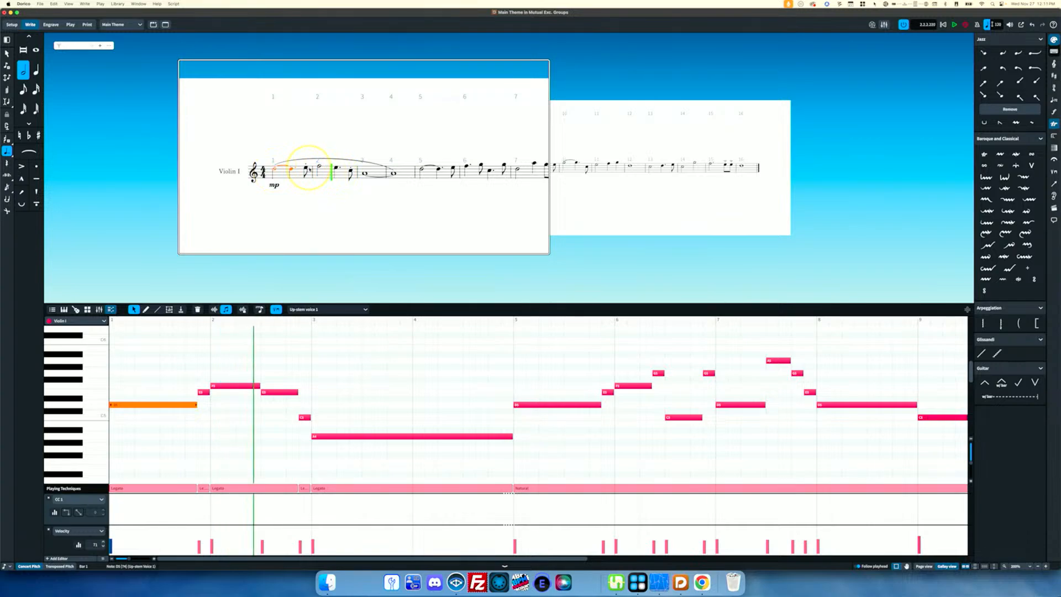
Step: Enable the Staccato base switch in the Excl. Grp. Demo expression map and play the slurred phrase with its staccato notes
click(118, 4)
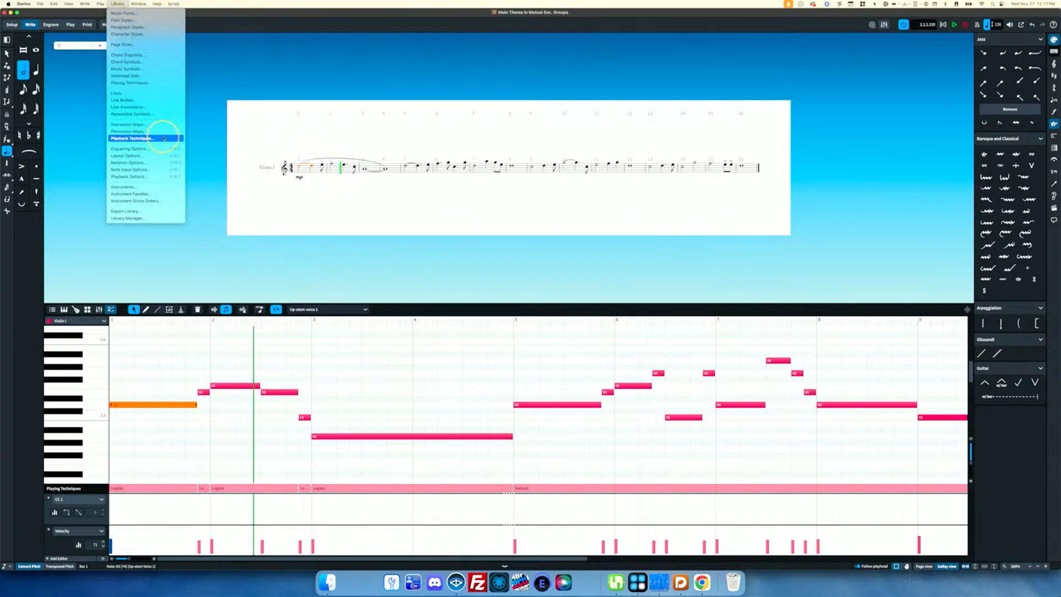
click(132, 125)
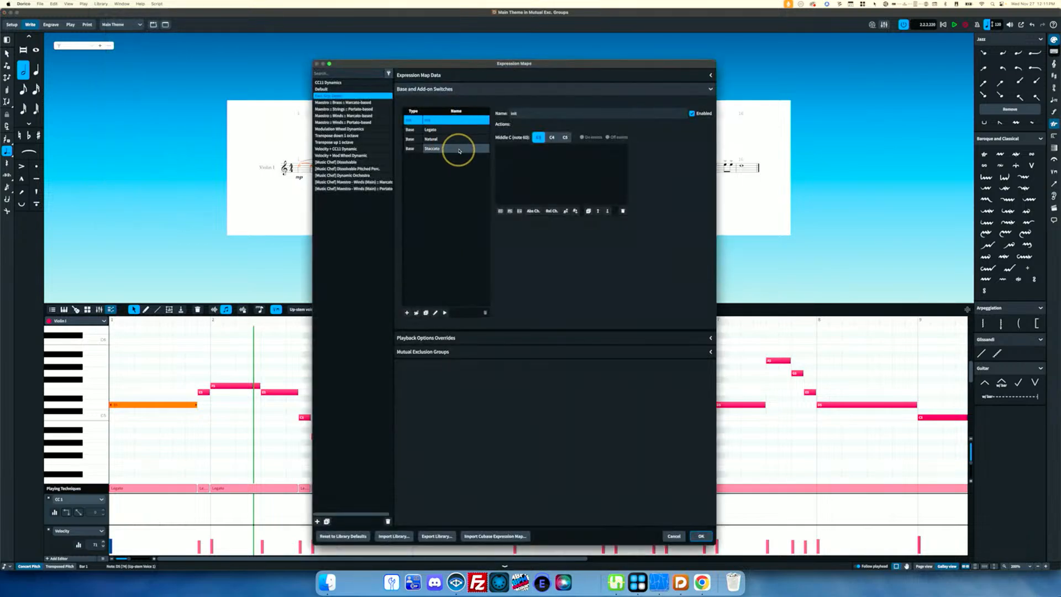
click(458, 149)
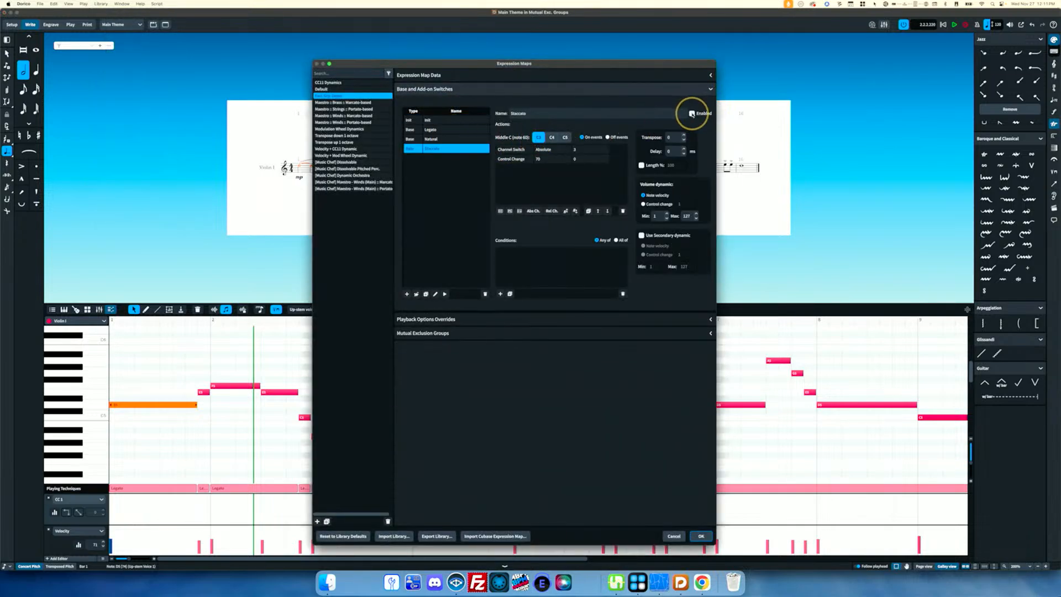
click(701, 535)
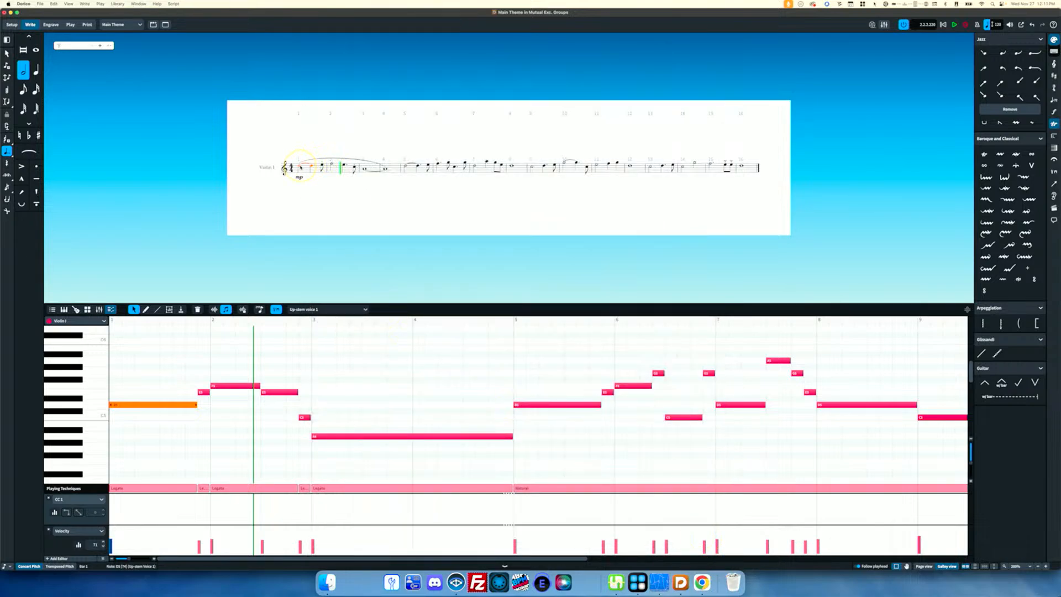
key(space)
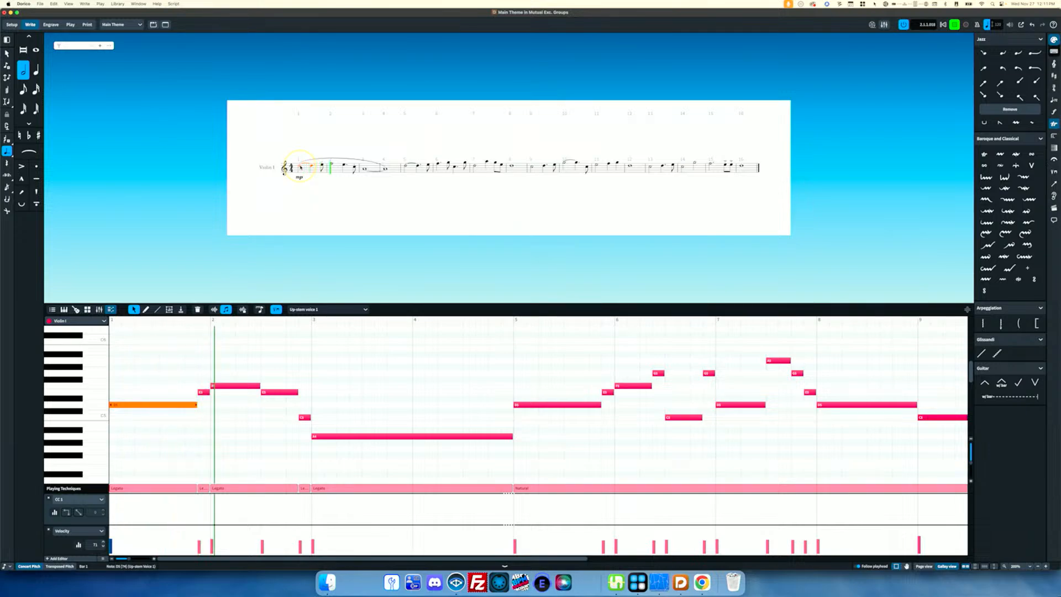
key(space)
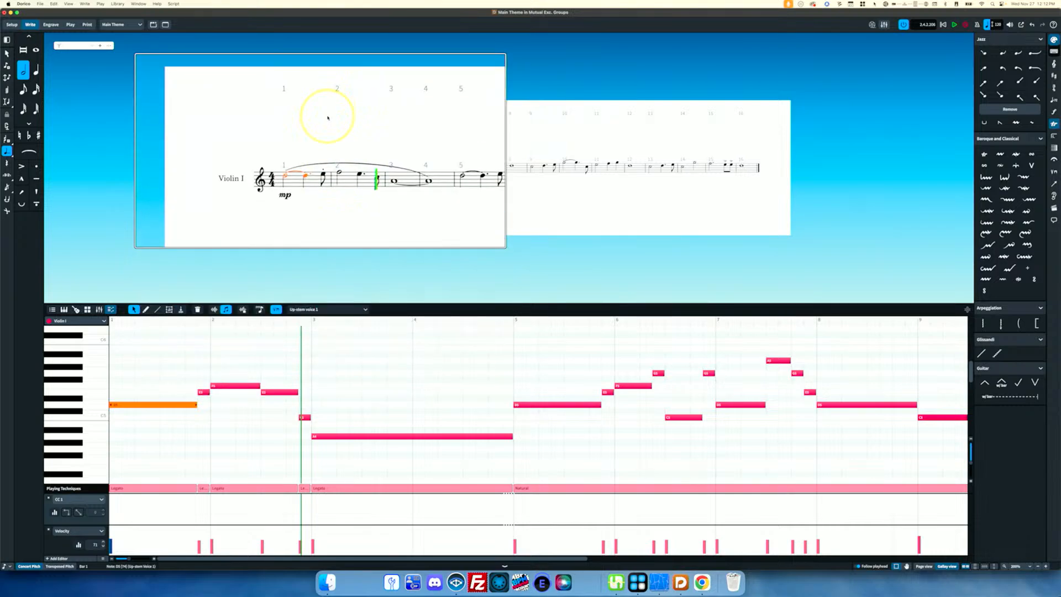
Step: Check which playing technique bar 1's staccato eighth note uses and replay the phrase from the first note
click(321, 165)
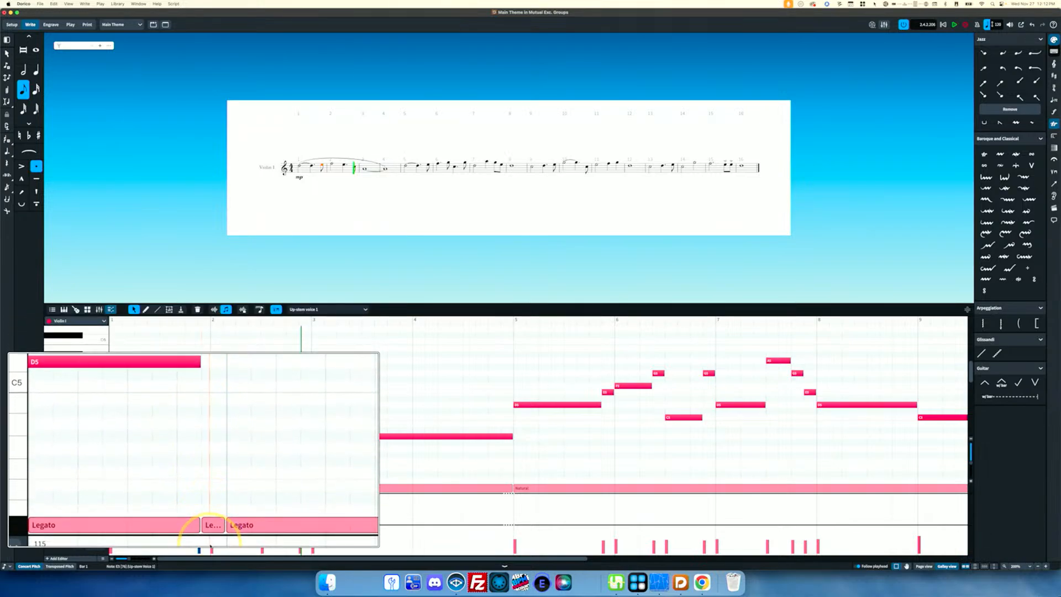
mouse_move(211, 523)
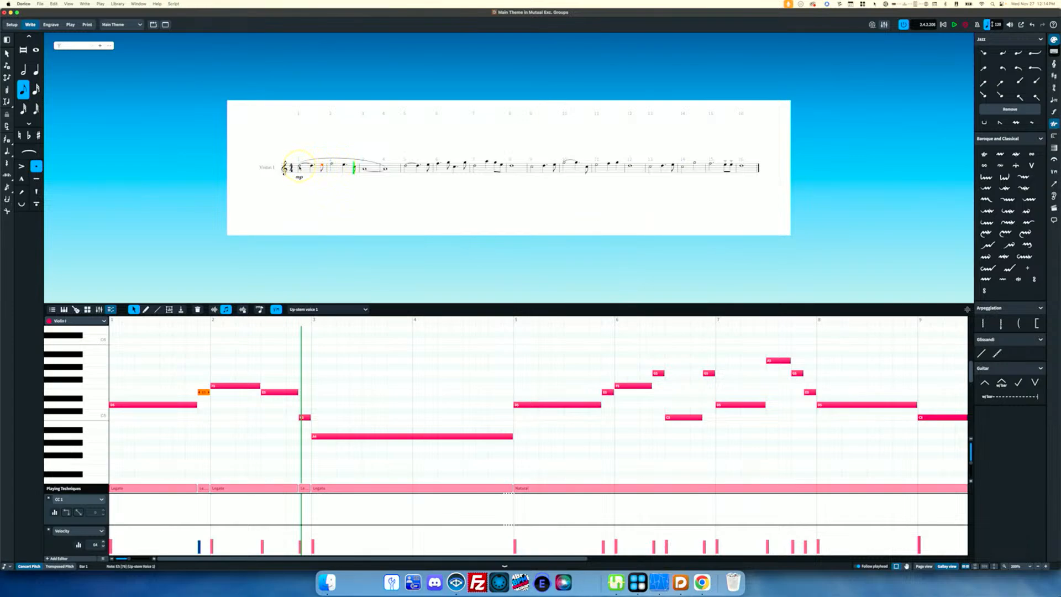
key(Left)
key(p)
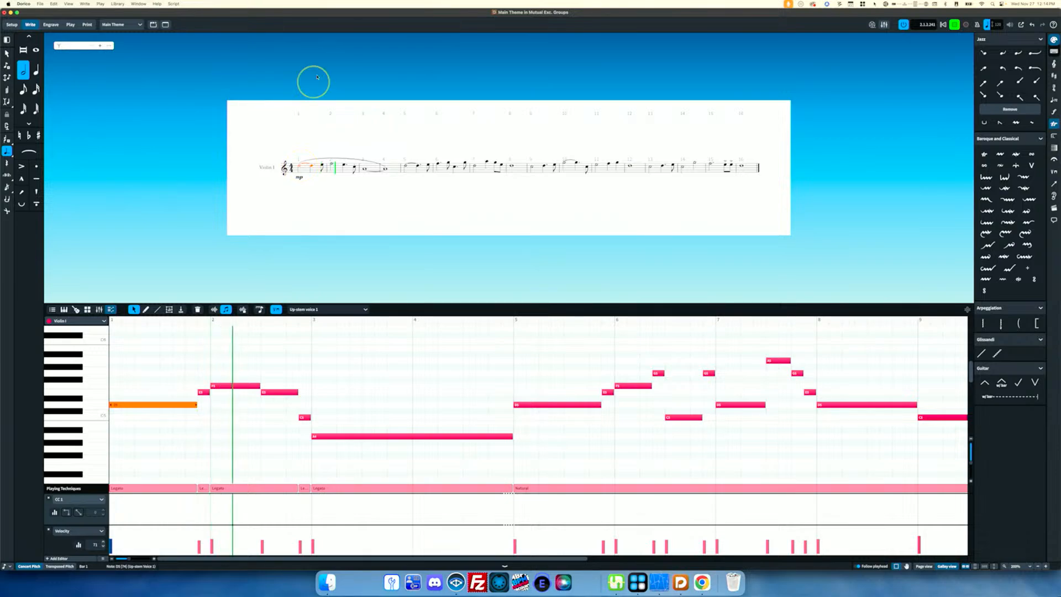
Step: Review the Staccato and Legato switches in Excl. Grp. Demo and turn off automatic creation of mutual exclusion groups
click(121, 5)
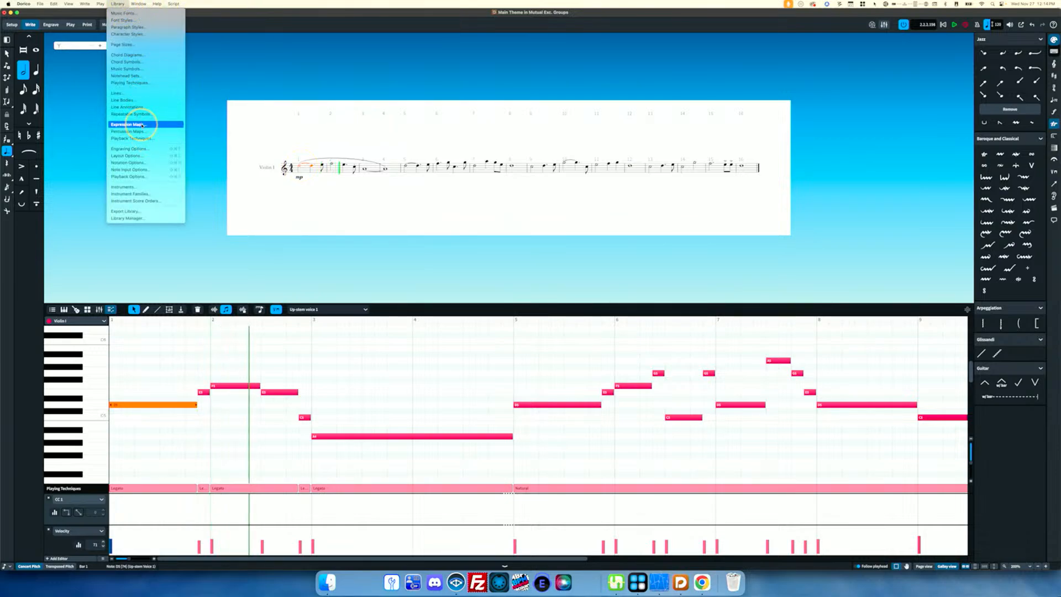
click(171, 125)
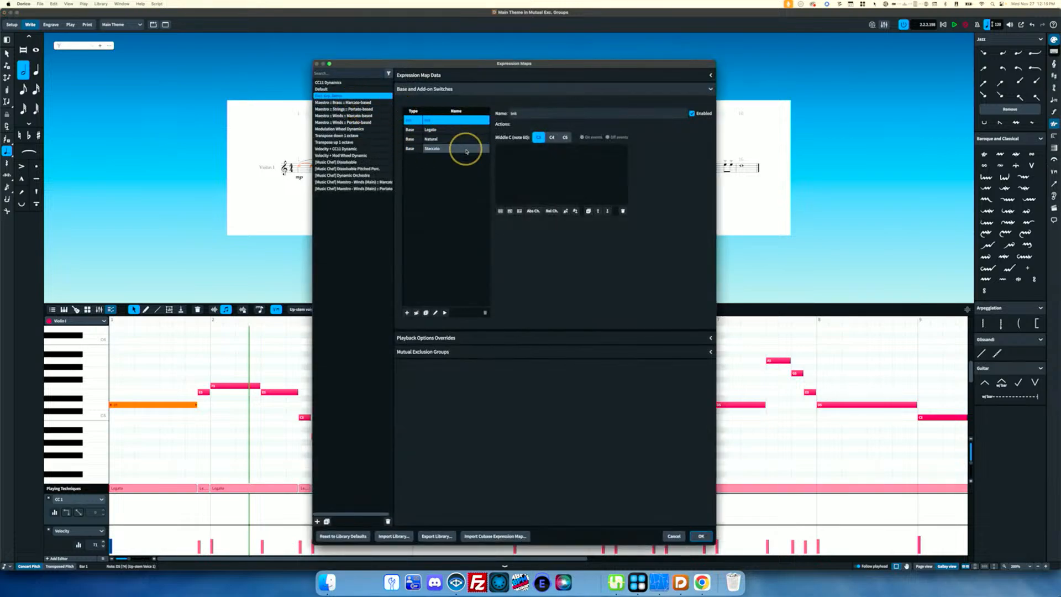
click(453, 149)
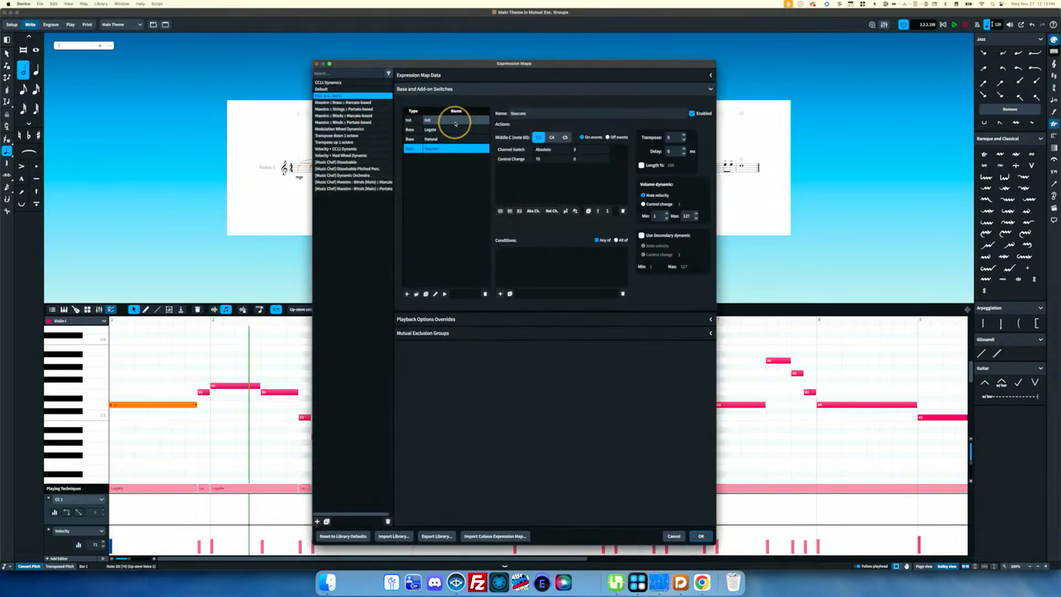
click(448, 129)
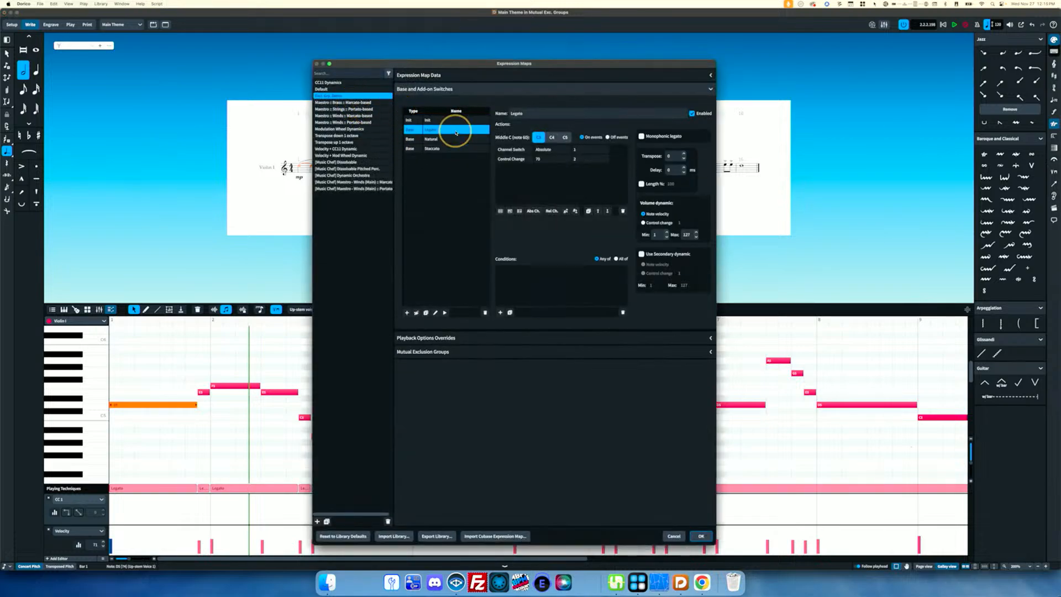
click(429, 354)
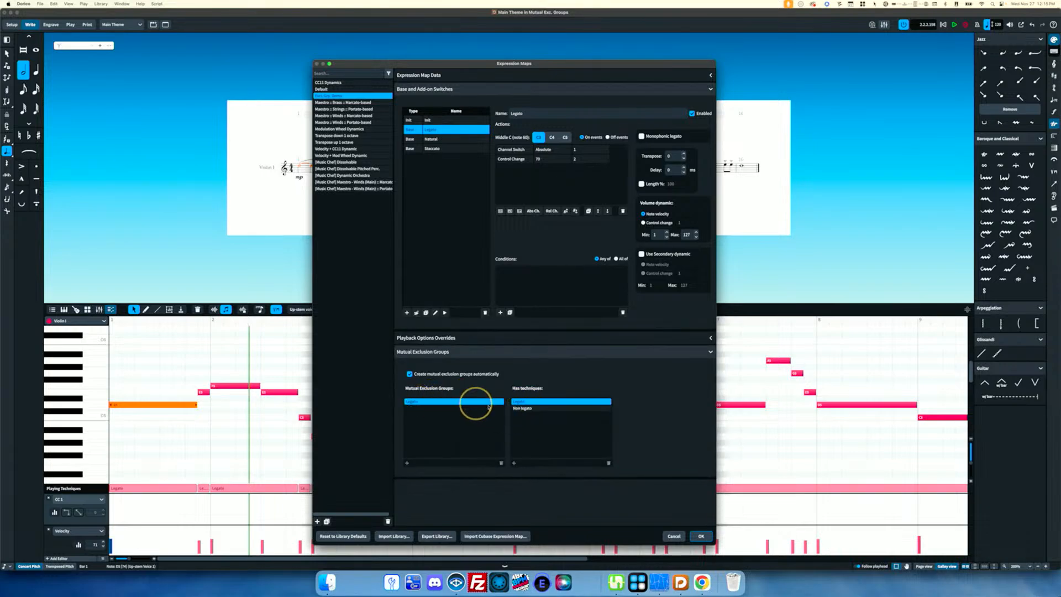
click(409, 374)
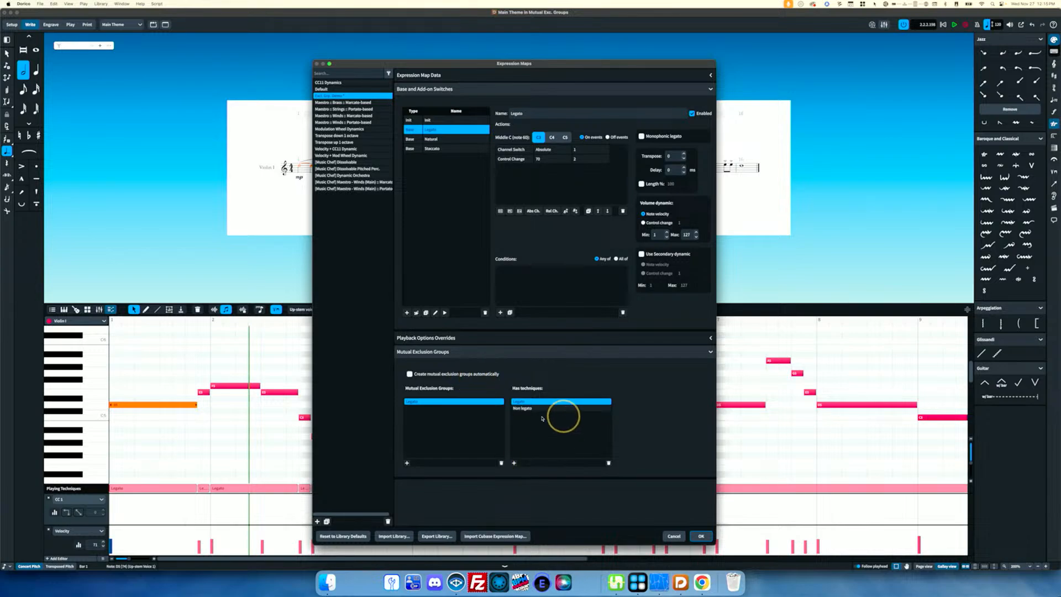
Step: Add the Staccato technique to the Legato mutual exclusion group and apply the expression map changes
click(513, 464)
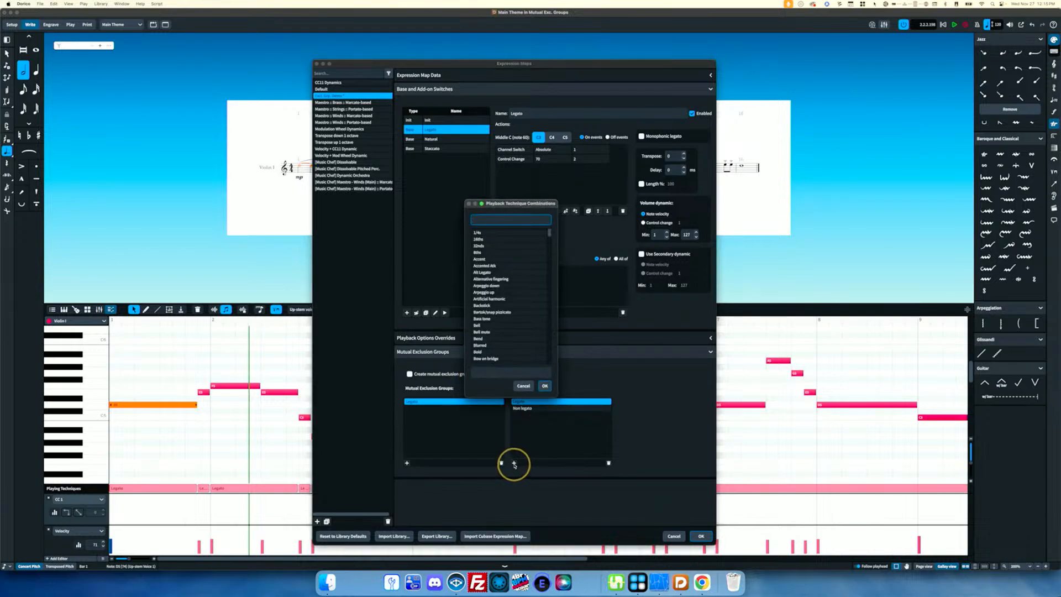
text(Staccato)
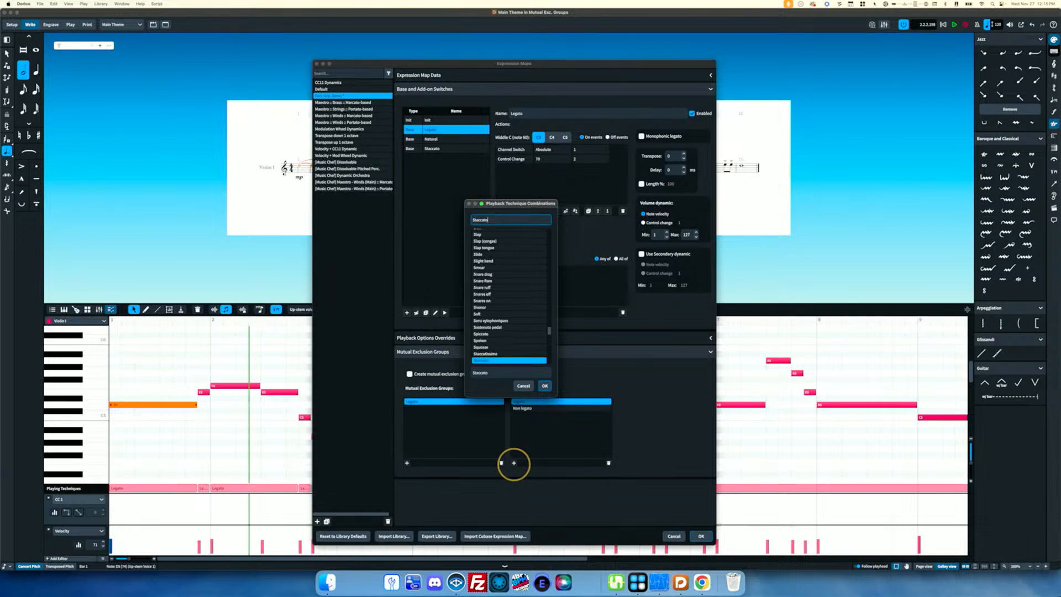
key(Return)
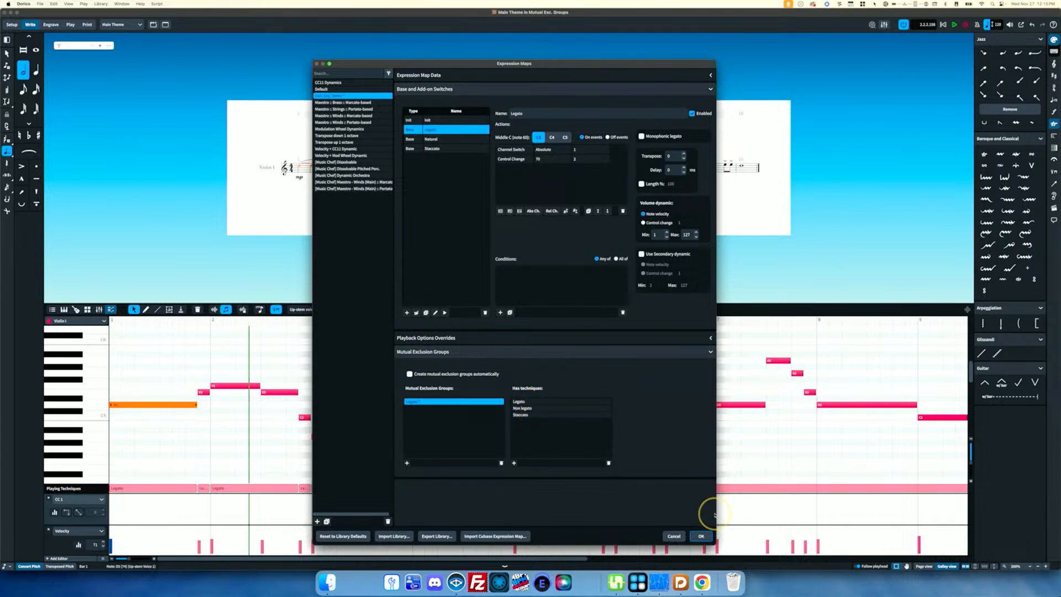
click(701, 535)
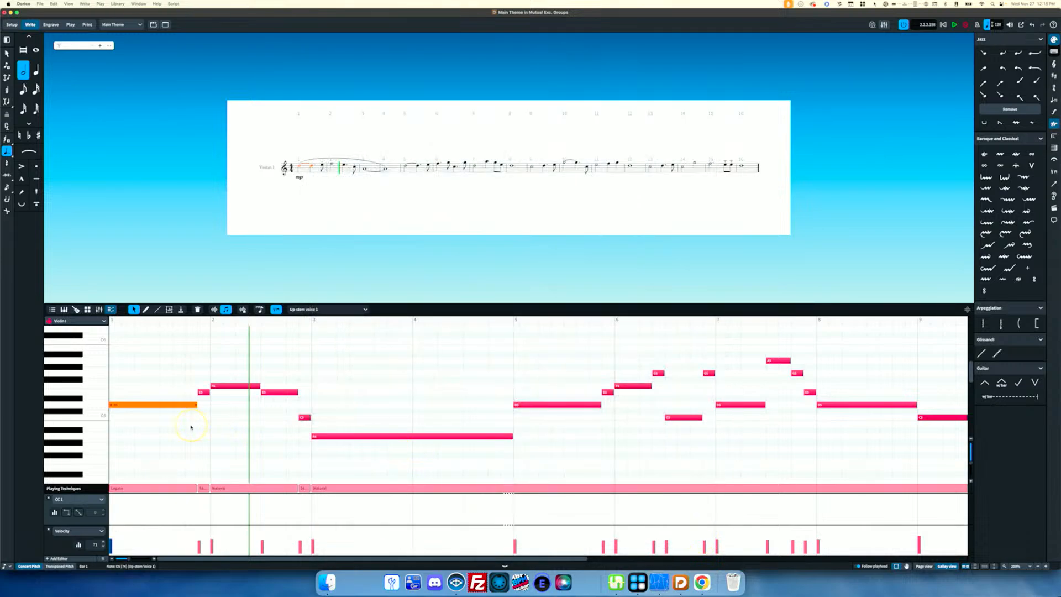
Step: Check which playing technique bar 1's staccato eighth note uses and play the slurred phrase from the first note
mouse_move(203, 488)
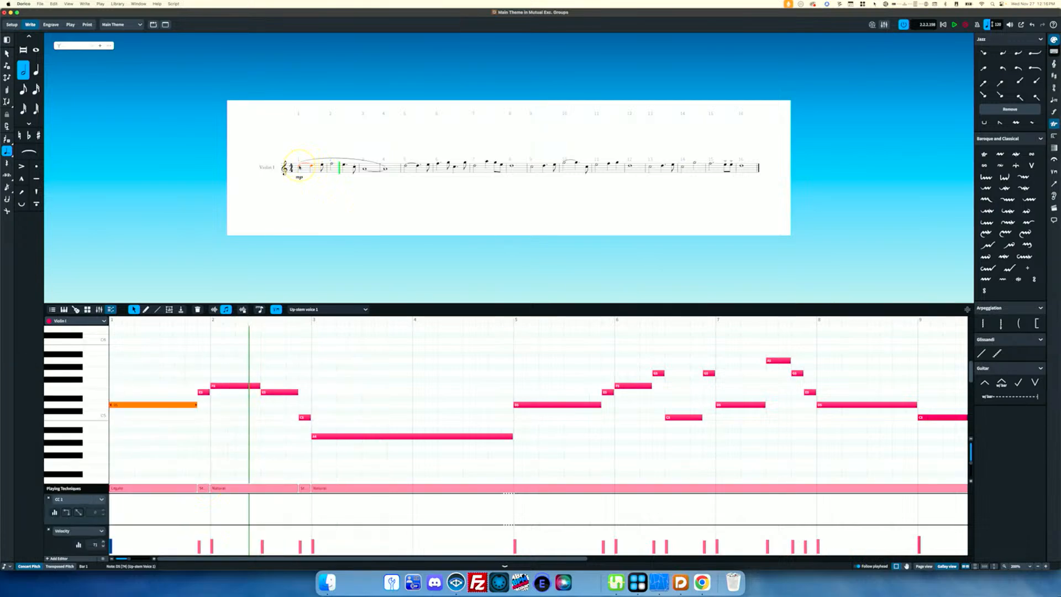
key(space)
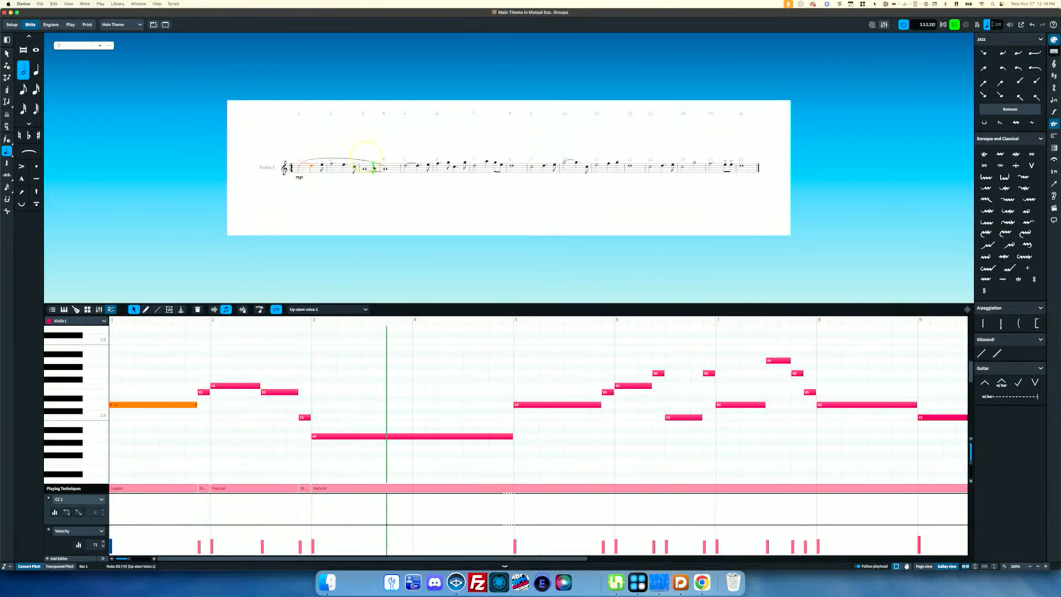
key(space)
Step: Add a tremolo to the tied whole notes in bars 3 and 4, play them and check which playing technique they use
click(365, 168)
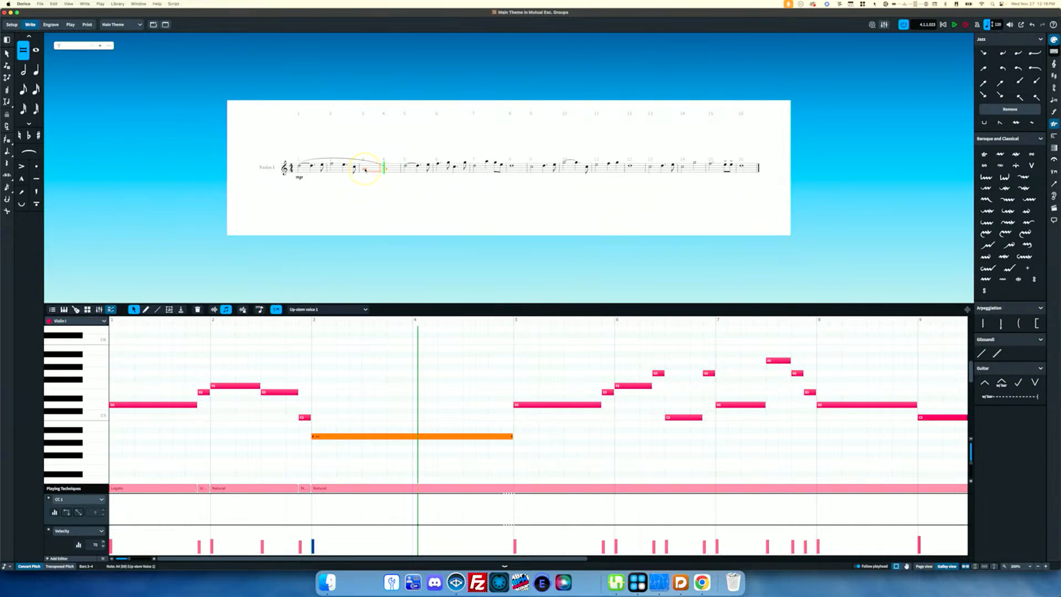
key(shift+o)
key(Return)
key(space)
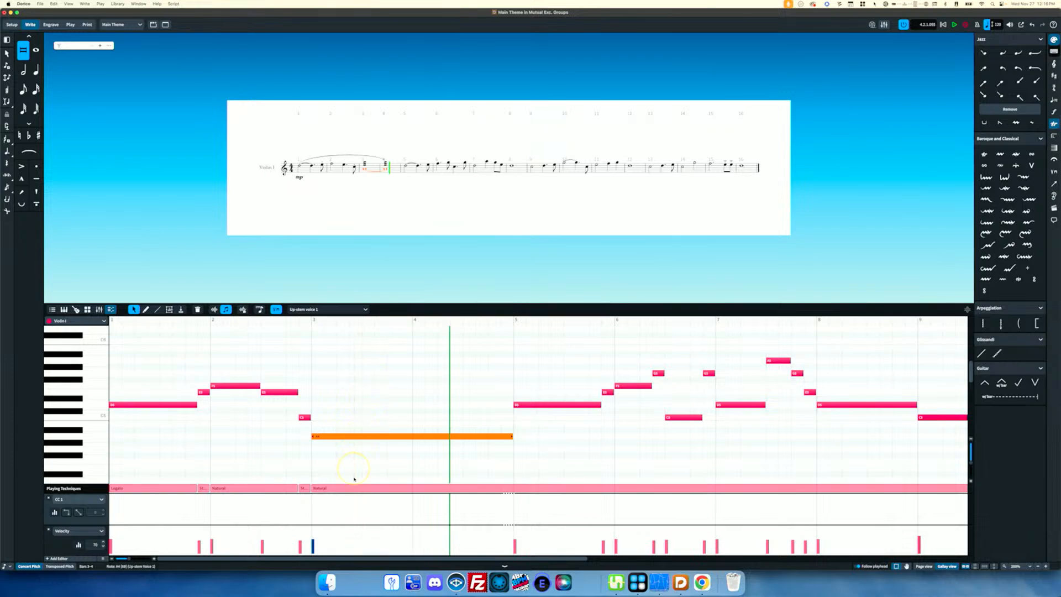
mouse_move(354, 488)
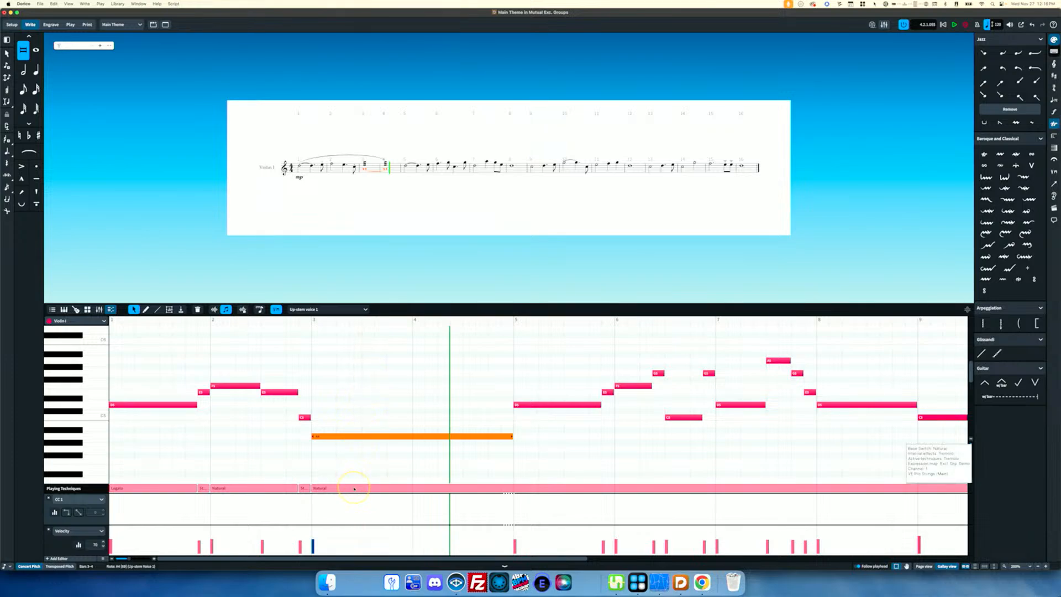
Step: Add a Tremolo base switch to the Excl. Grp. Demo expression map
click(108, 4)
mouse_move(100, 4)
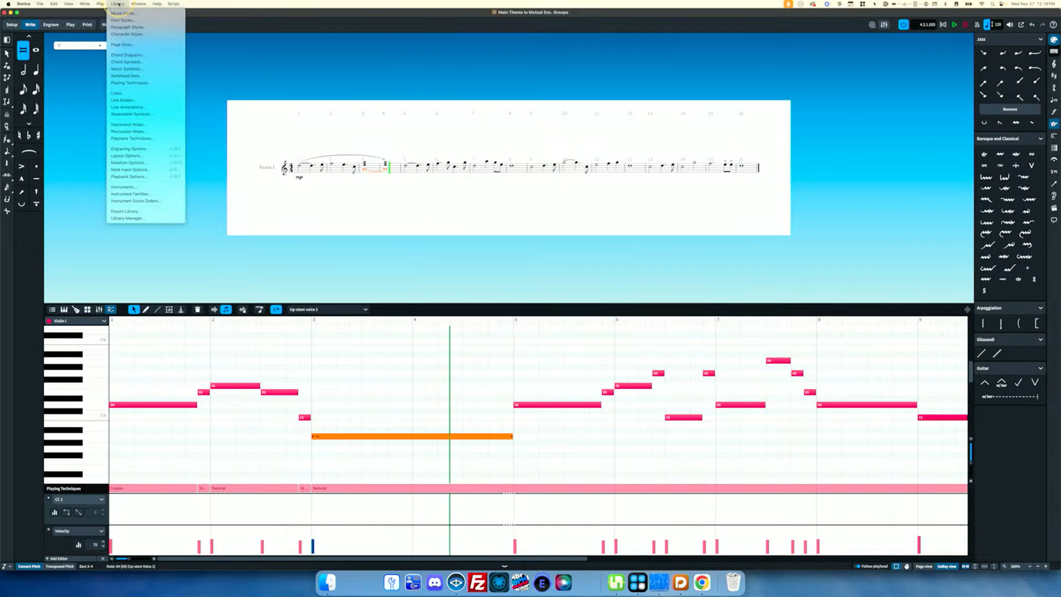
click(143, 126)
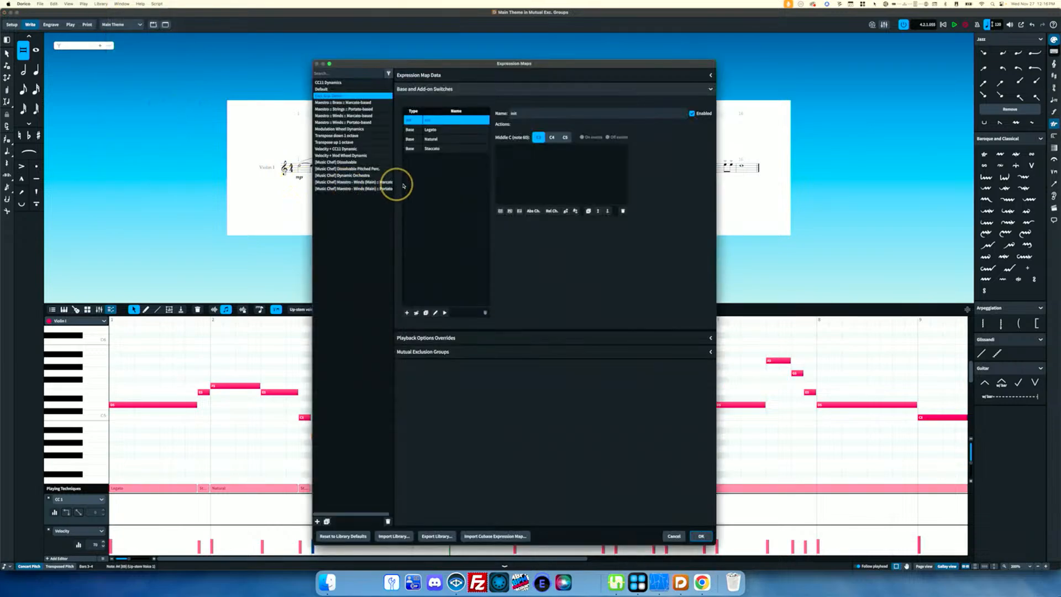
click(407, 313)
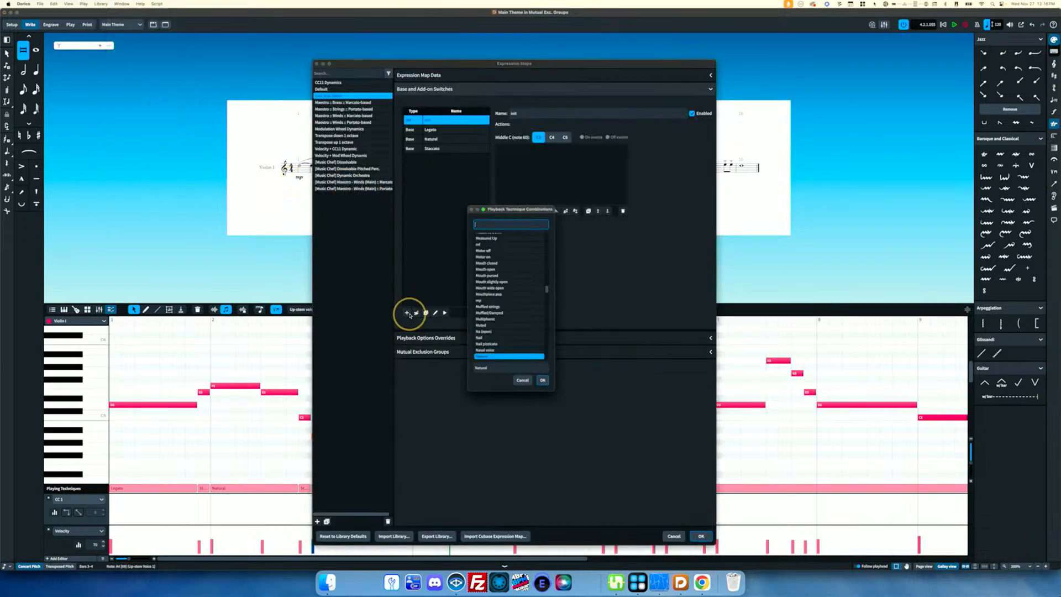
text(tre)
key(Down)
key(Down)
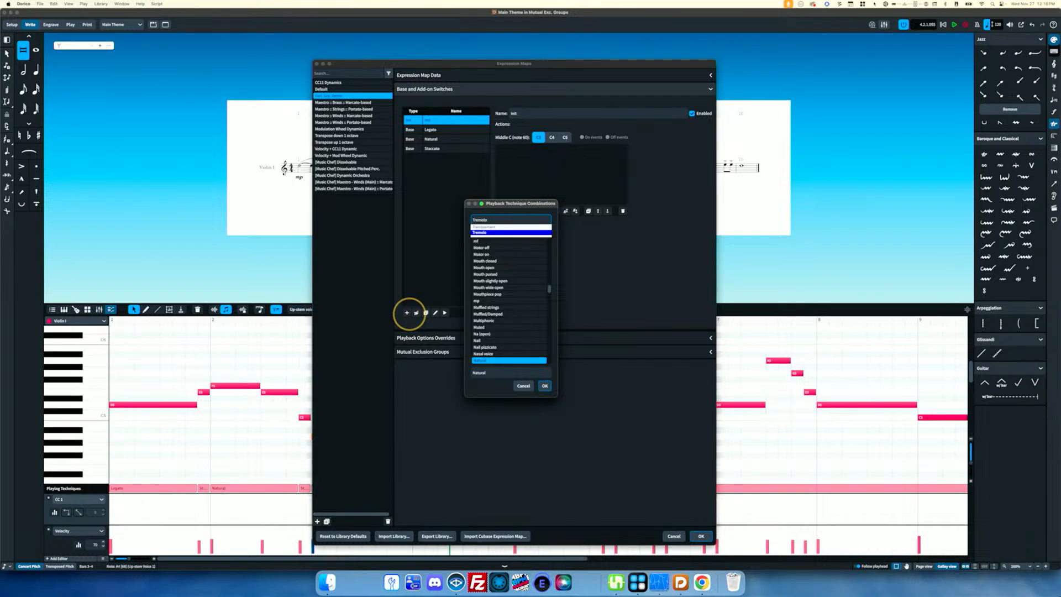
key(Return)
key(Return)
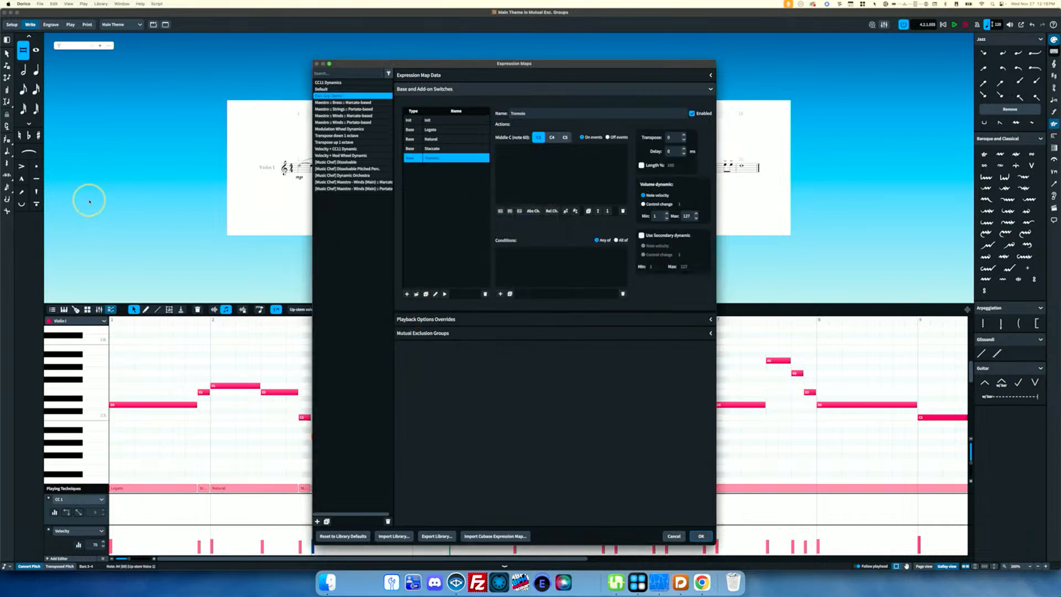
Step: Give the Tremolo switch an absolute channel change action set to channel 6
key(super+Tab)
key(super+Tab)
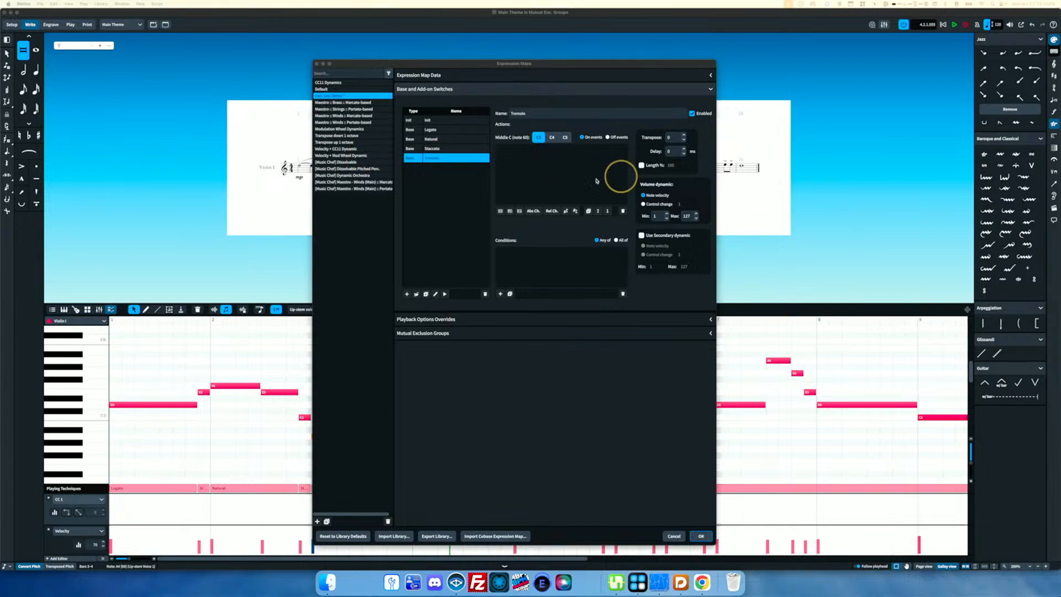
click(533, 211)
double_click(581, 150)
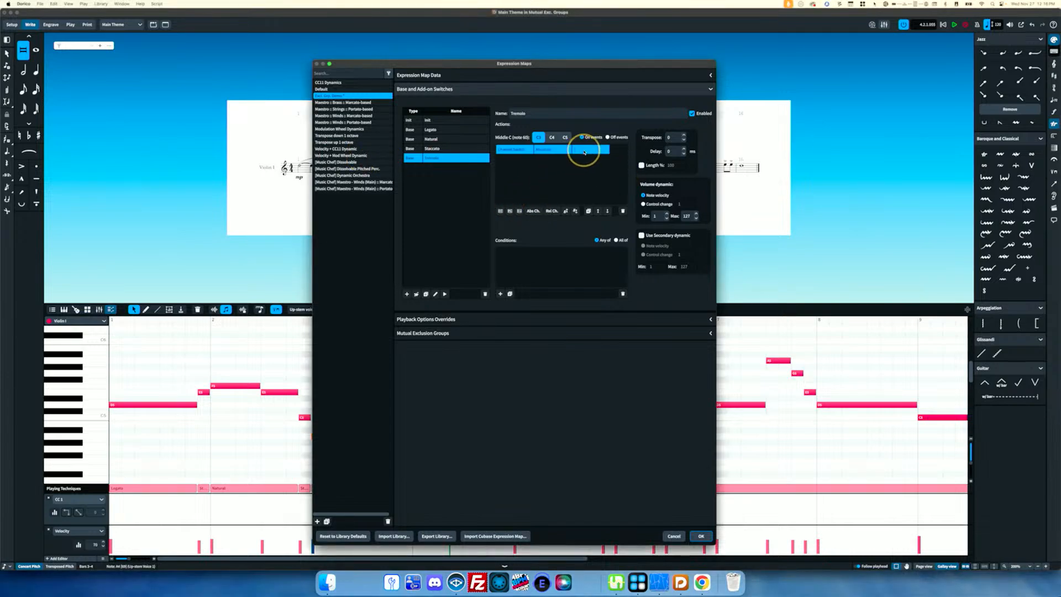
click(592, 148)
click(593, 148)
click(593, 148)
click(593, 148)
click(593, 148)
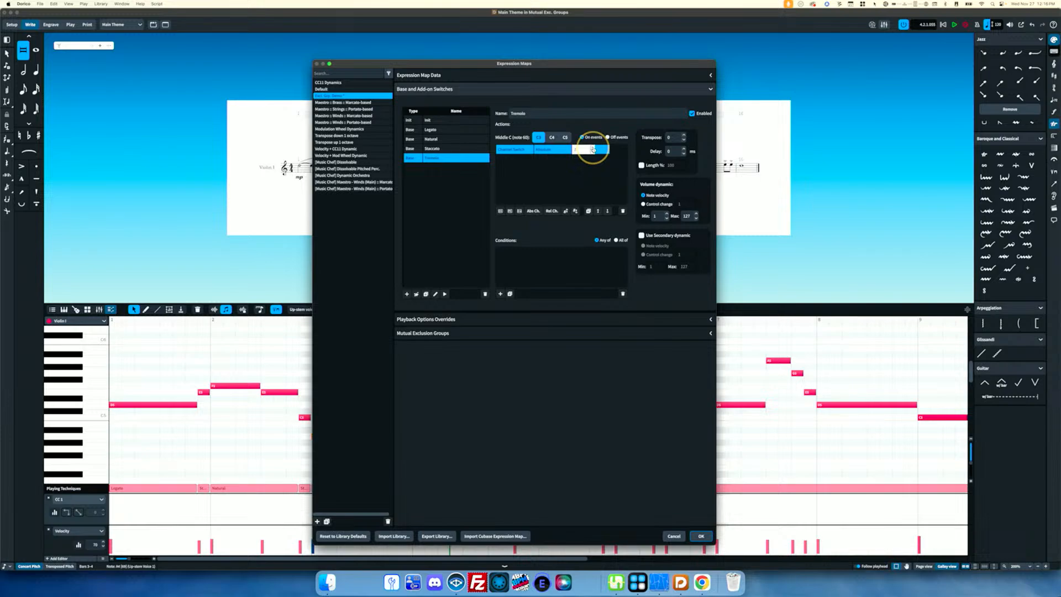
click(593, 148)
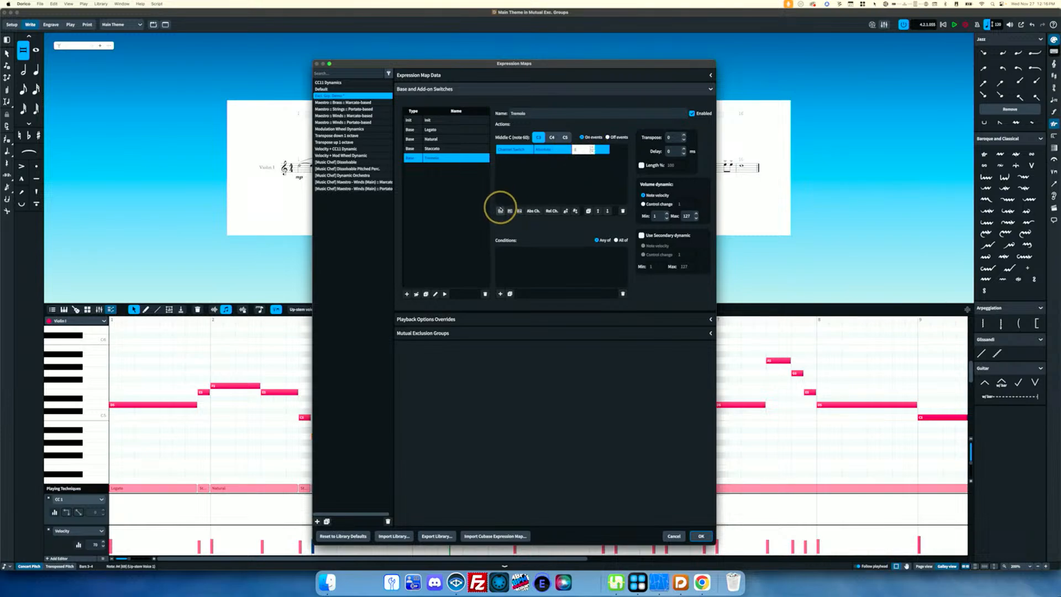
Step: Add a control change action for controller 70 to the Tremolo switch and apply the expression map changes
click(500, 211)
double_click(552, 160)
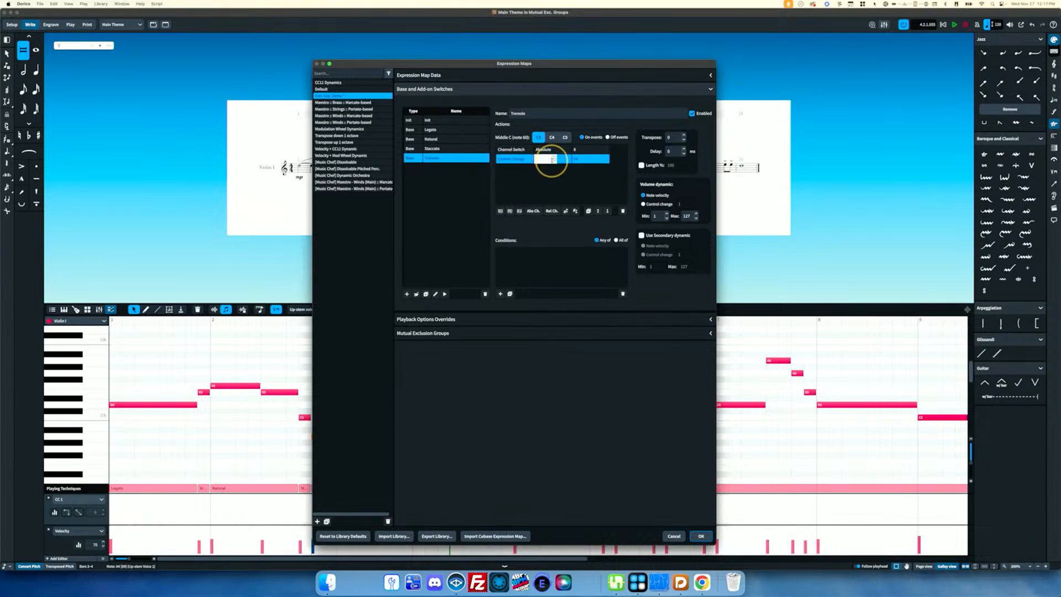
key(Tab)
key(Tab)
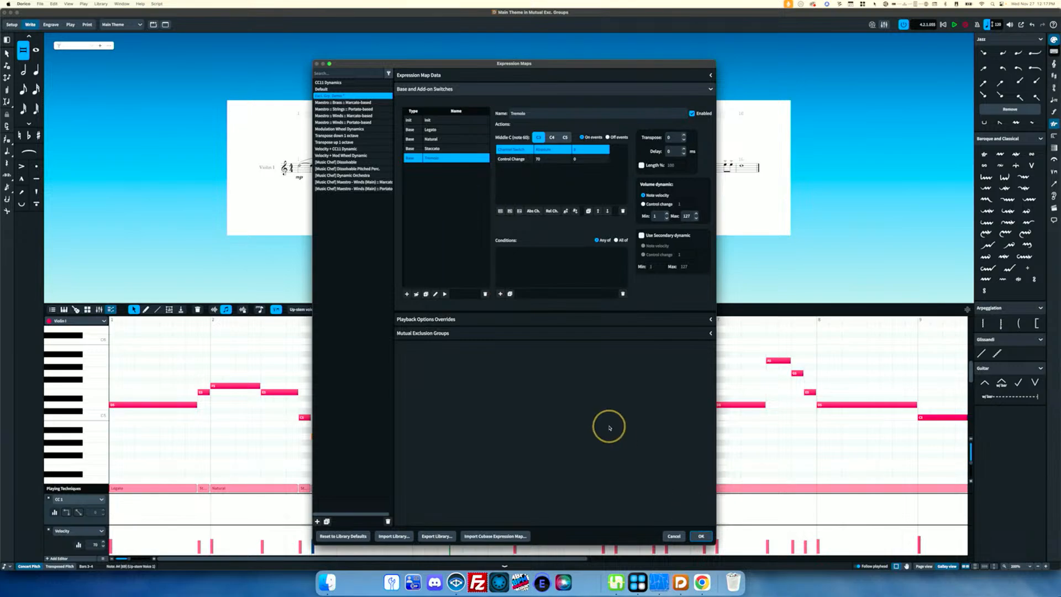
click(699, 535)
Step: Play from bar 2's final staccato eighth note into the tremolo notes
key(Left)
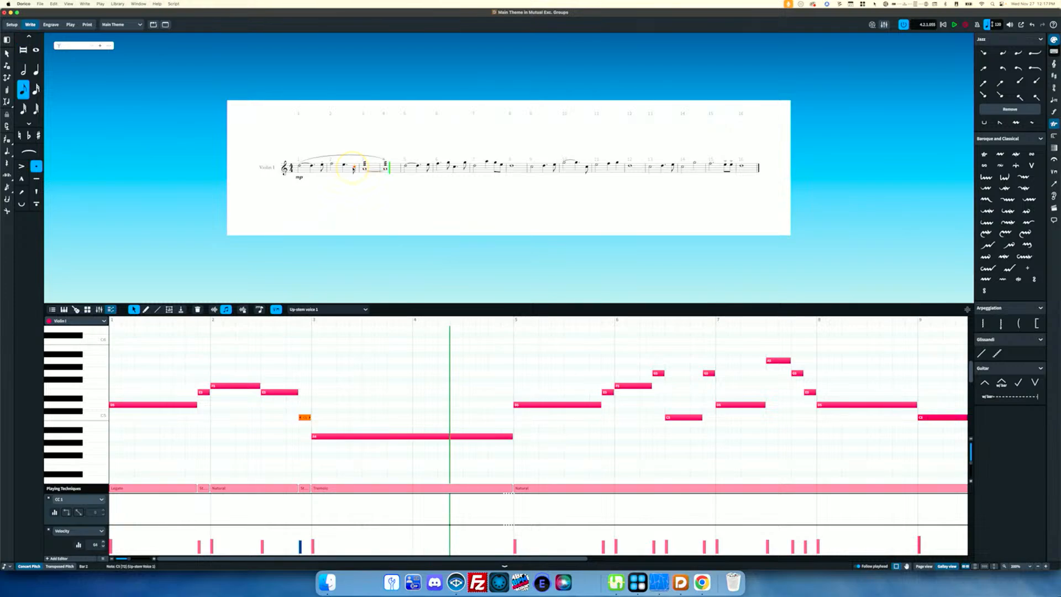
key(p)
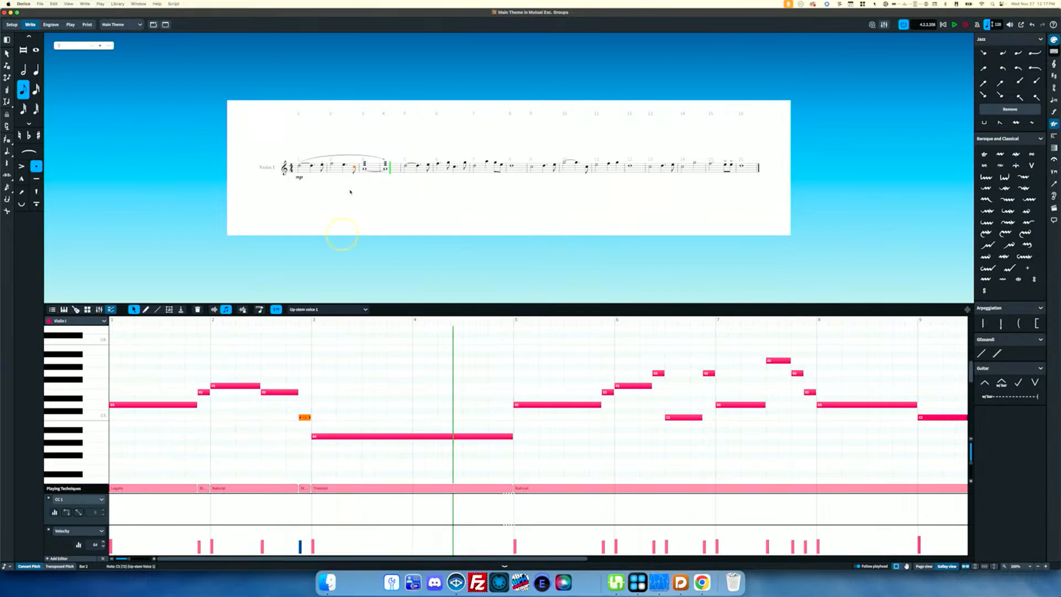
Step: Review the Legato mutual exclusion group's techniques and the Tremolo switch in the Excl. Grp. Demo expression map
click(118, 4)
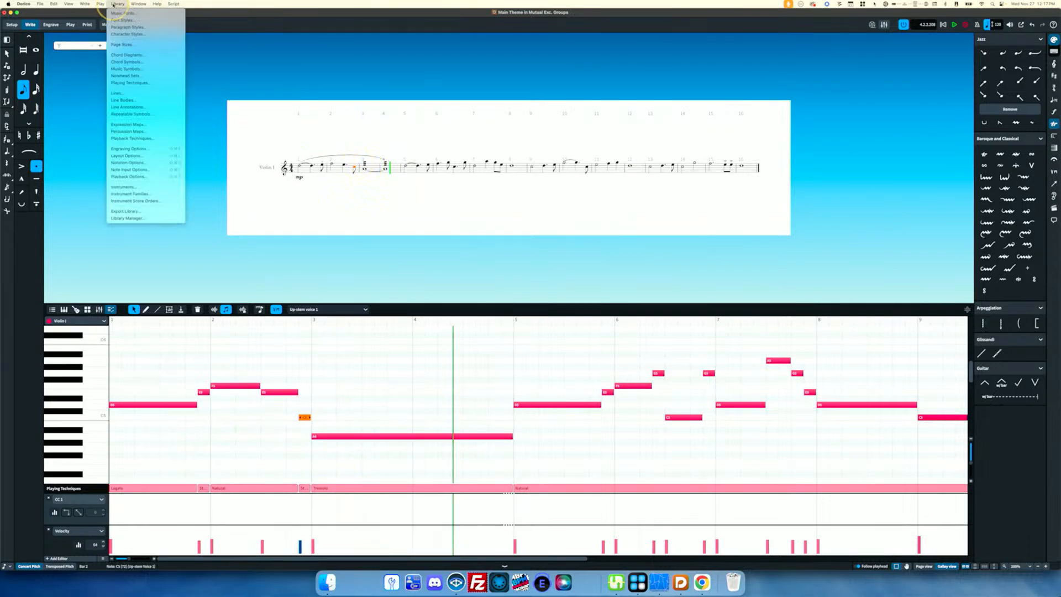
click(138, 124)
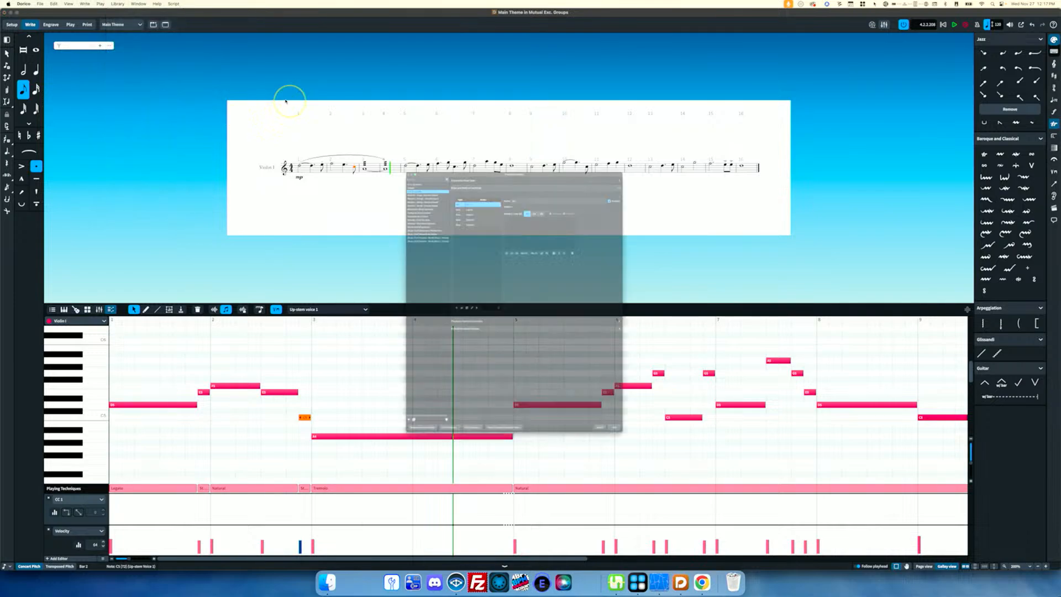
click(434, 352)
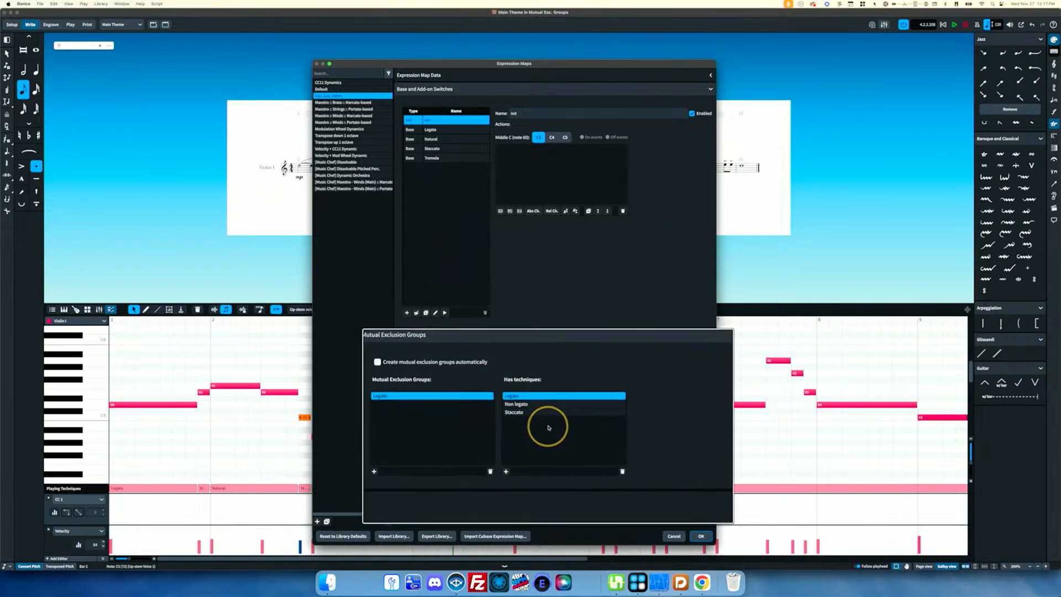
click(452, 158)
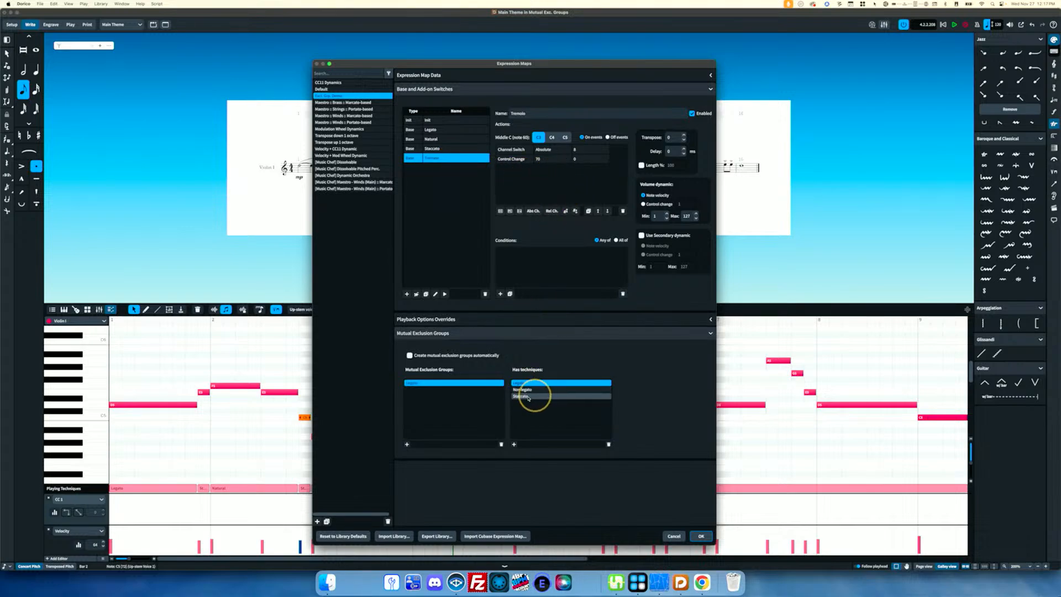
click(699, 536)
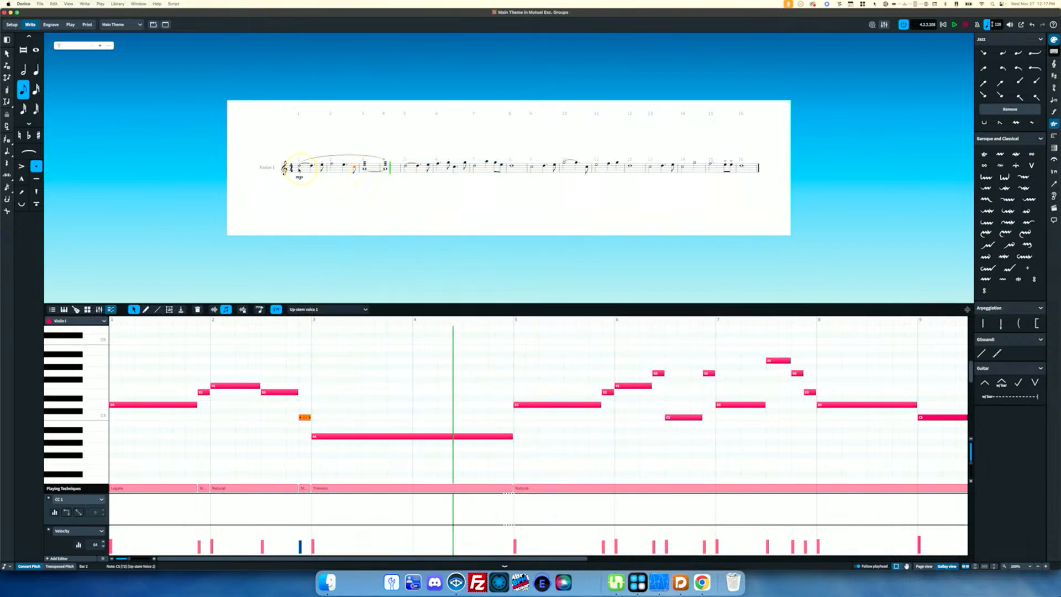
Step: Select the first note of bar 1 in the Violin I part and switch to another application
click(298, 166)
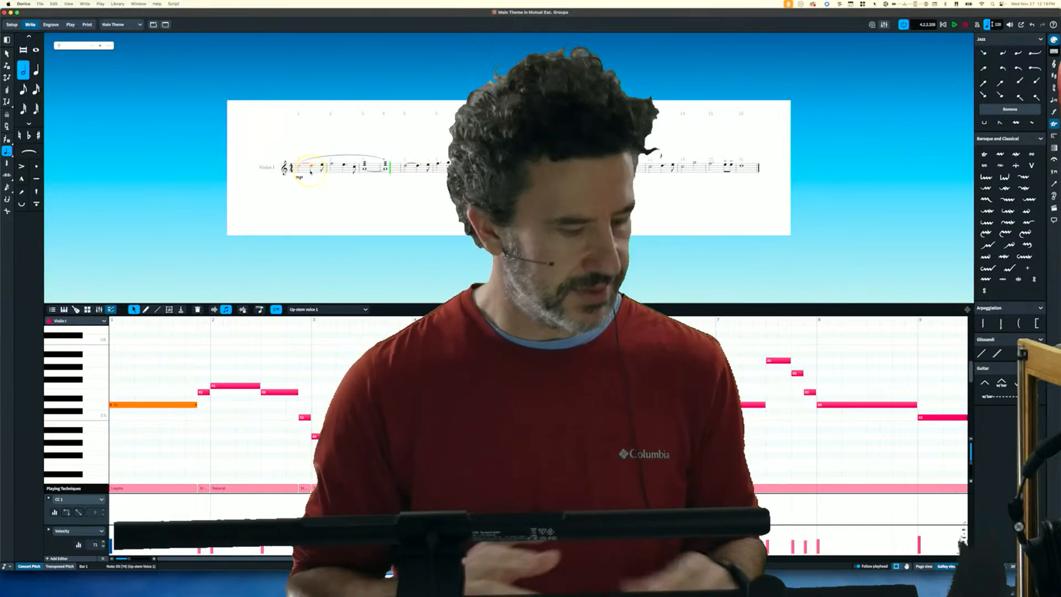
key(super+Tab)
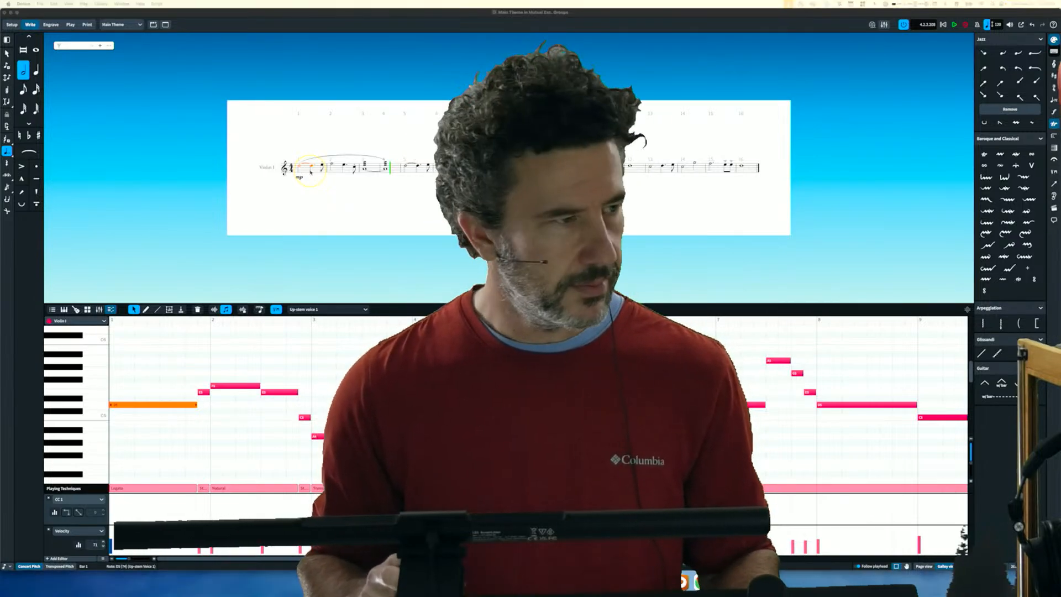